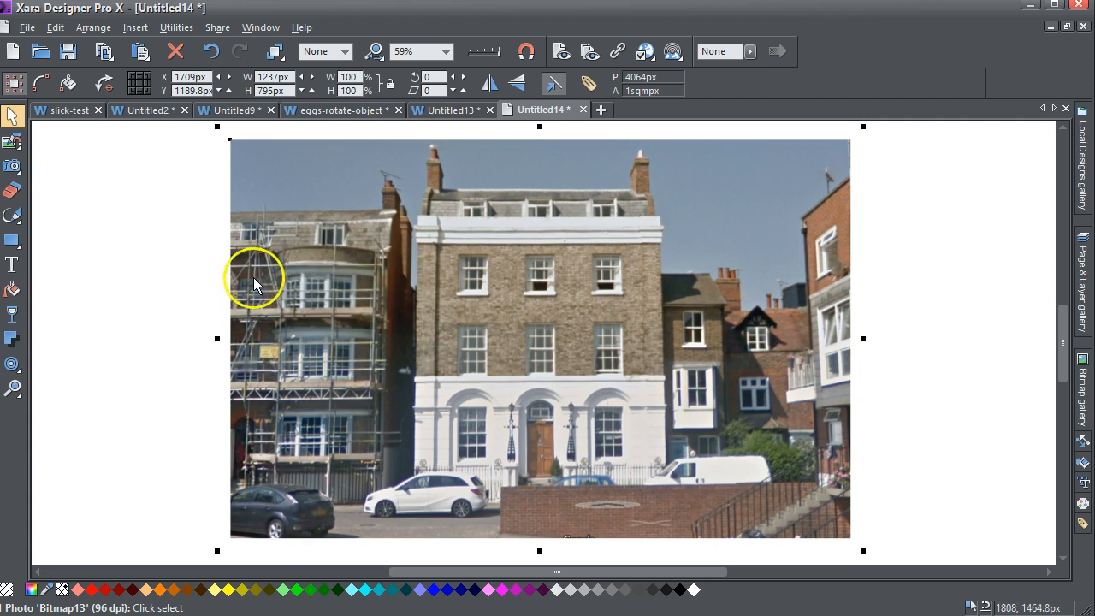
# Draw a rectangle about 514 by 756 px covering the central brick building in the photo
pyautogui.click(162, 245)
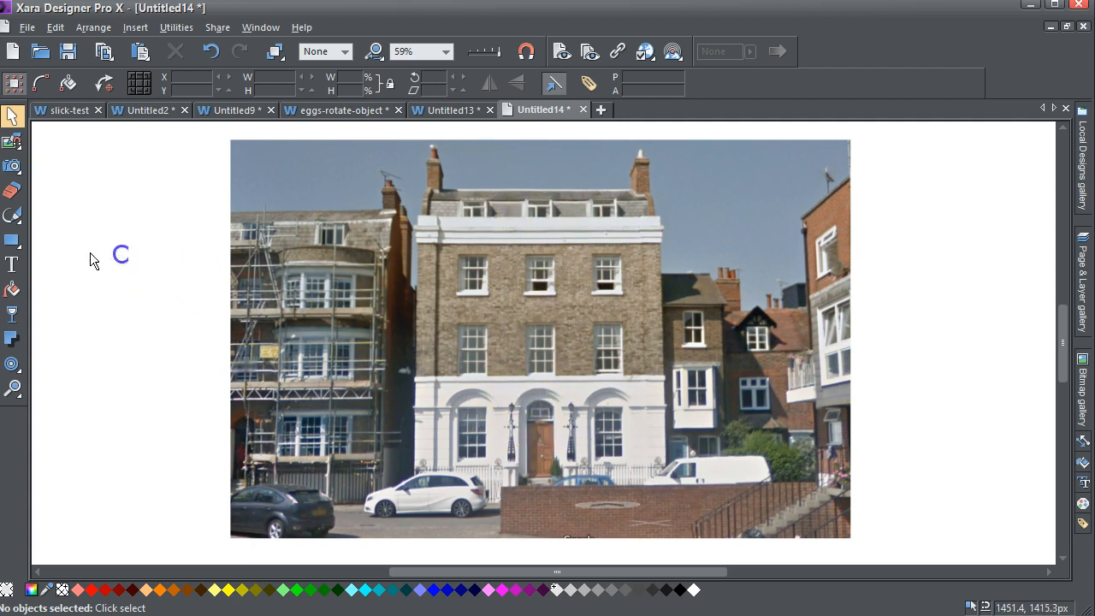
pyautogui.moveTo(10, 245)
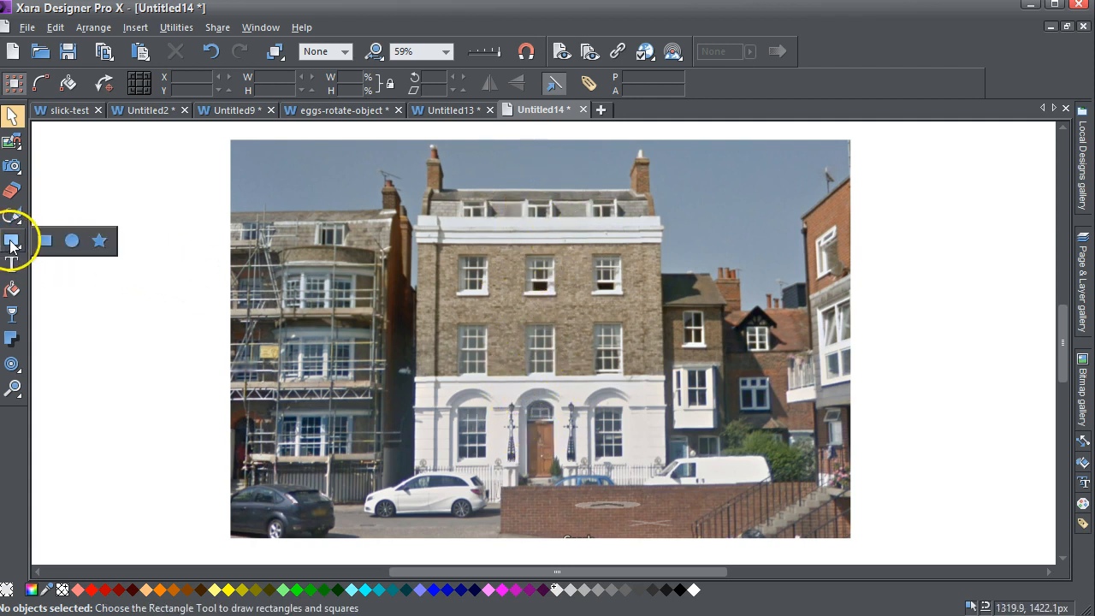
pyautogui.click(45, 240)
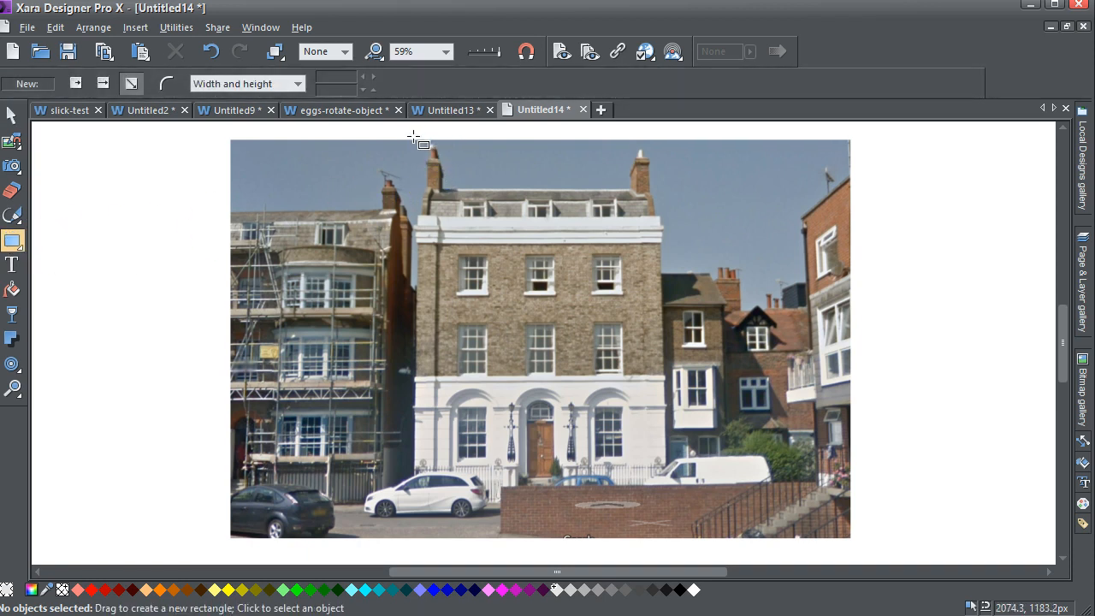
pyautogui.moveTo(411, 136); pyautogui.dragTo(670, 513)
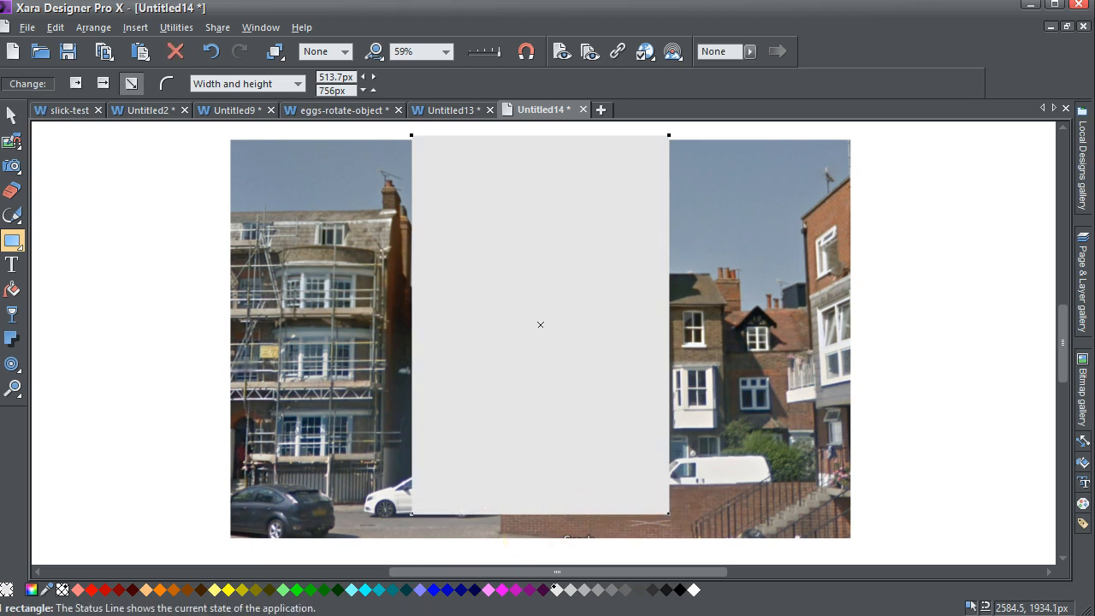
# Fill the rectangle with bright green and give it a flat transparency of about 49%
pyautogui.click(297, 590)
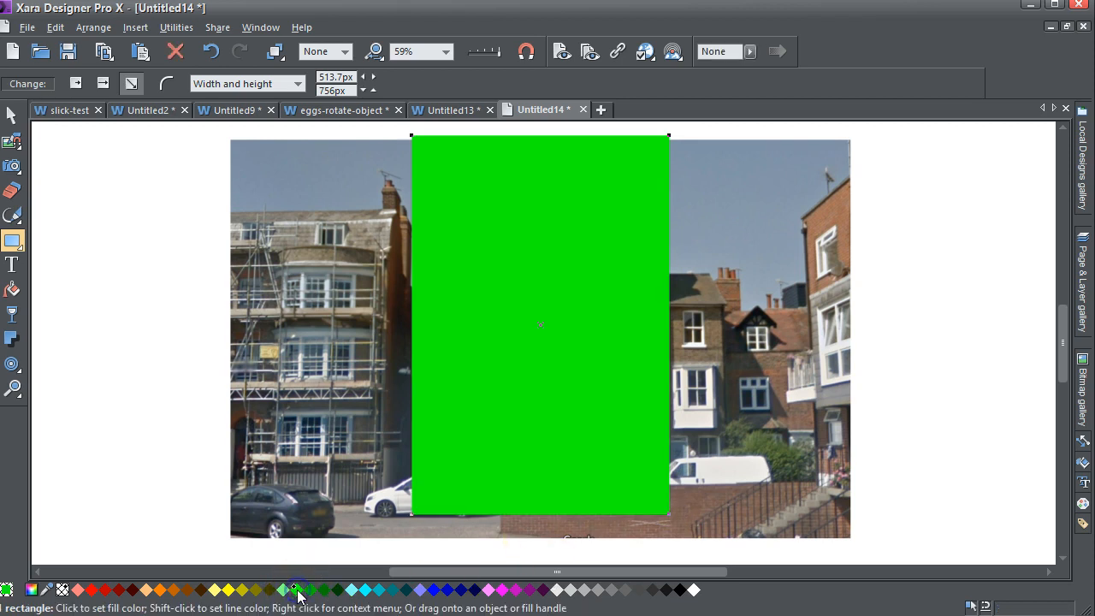
pyautogui.click(11, 316)
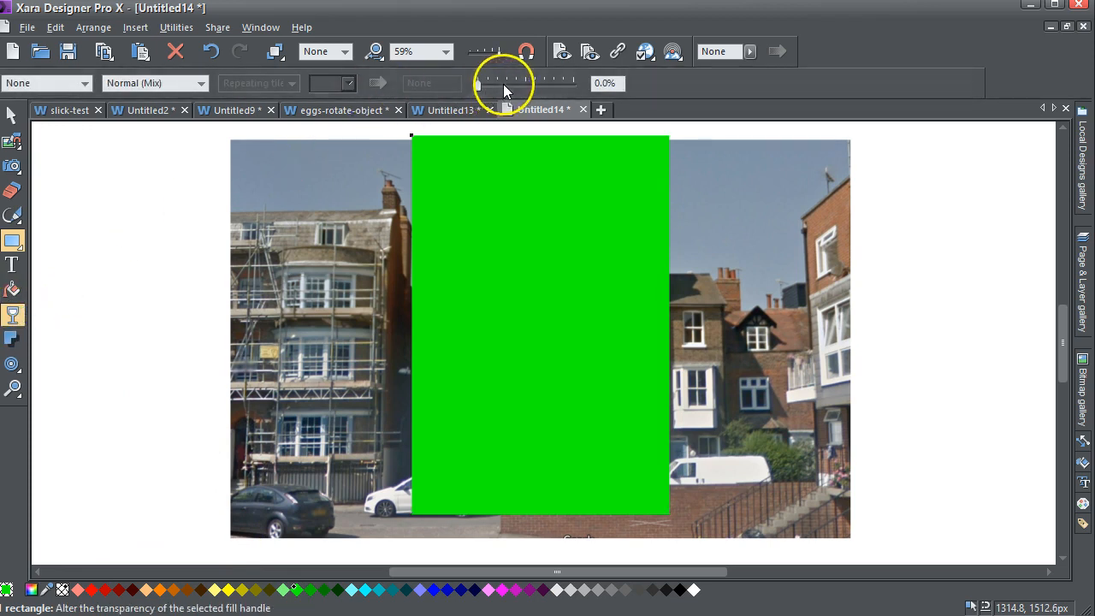
pyautogui.moveTo(500, 85); pyautogui.dragTo(524, 83)
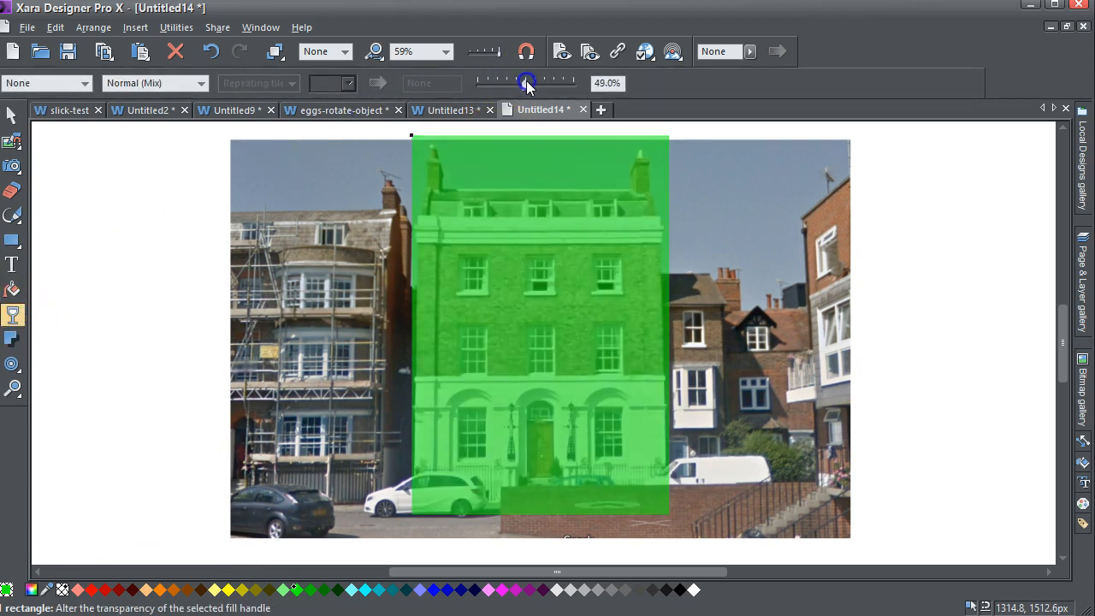
# Clone the photo in place and move the copy back behind the green rectangle
pyautogui.click(13, 120)
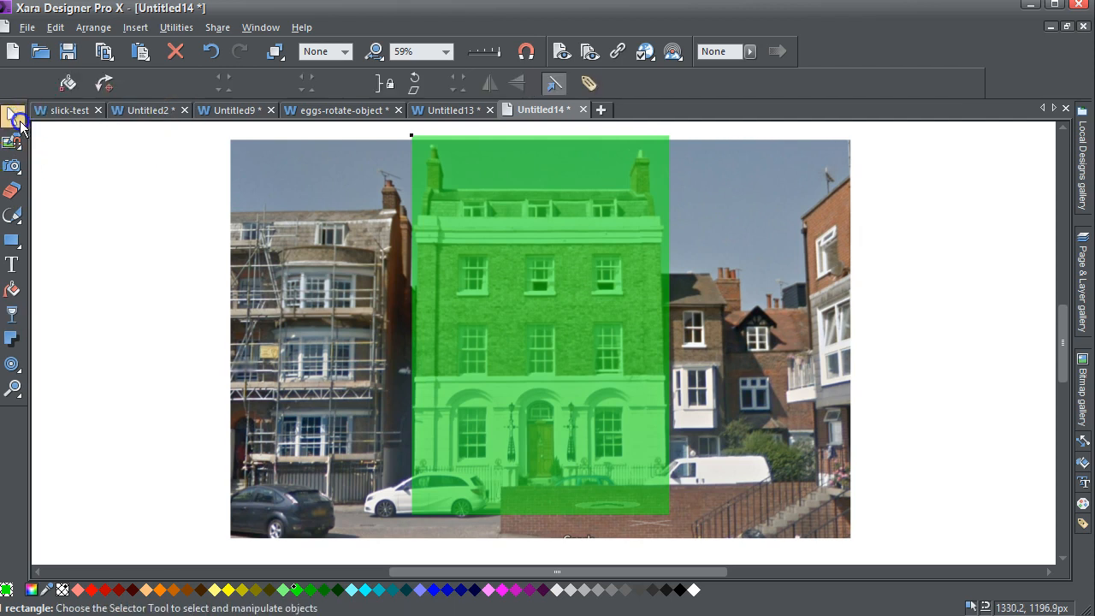
pyautogui.click(295, 210)
pyautogui.click(311, 217)
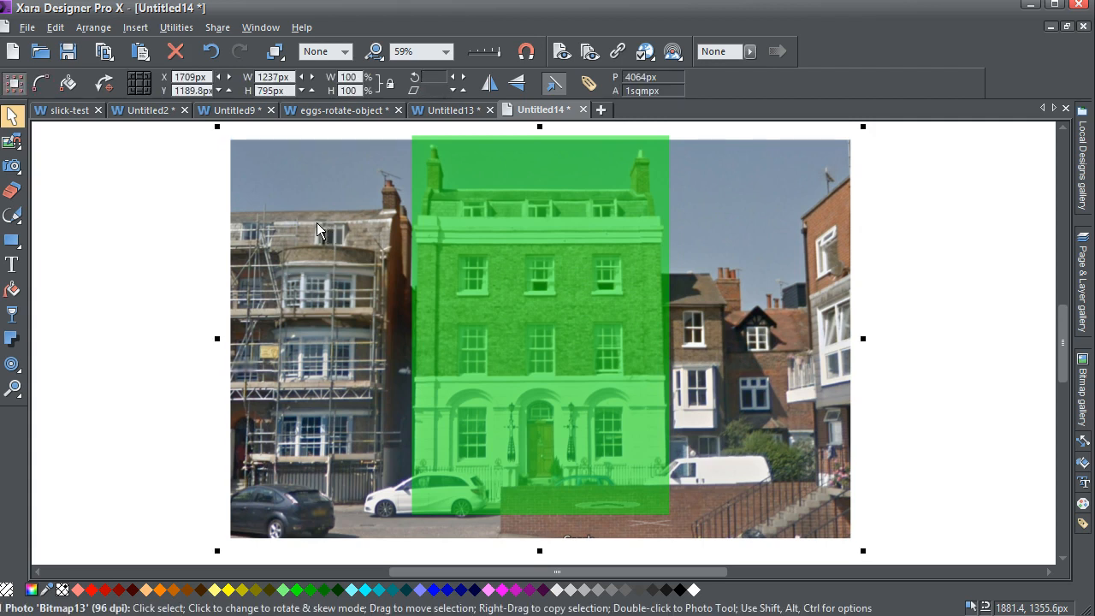
pyautogui.hotkey('ctrl', 'f')
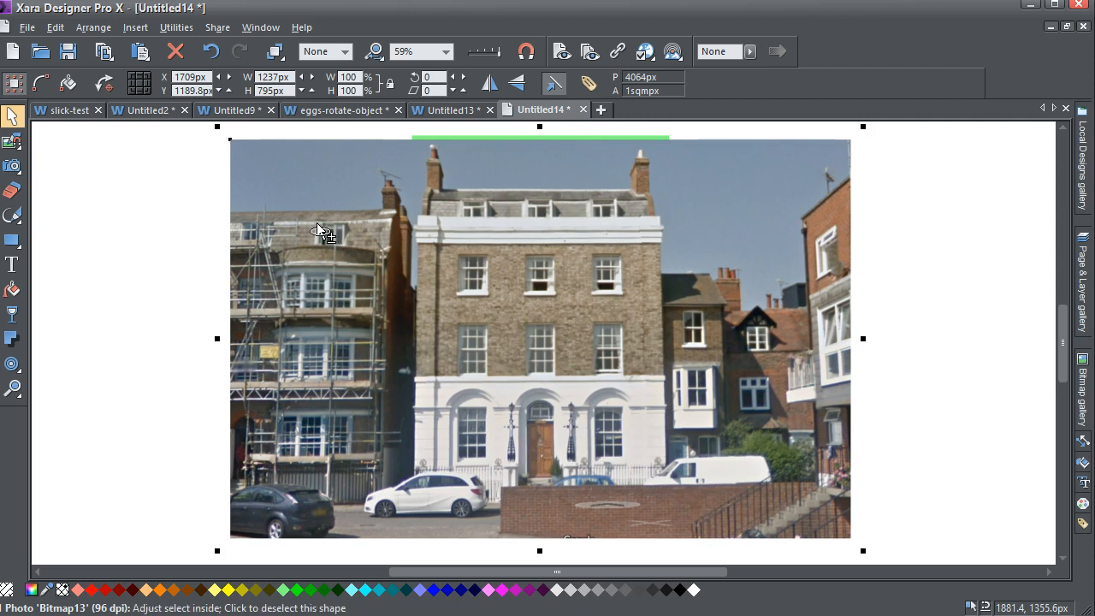
pyautogui.hotkey('ctrl', 'shift', 'b')
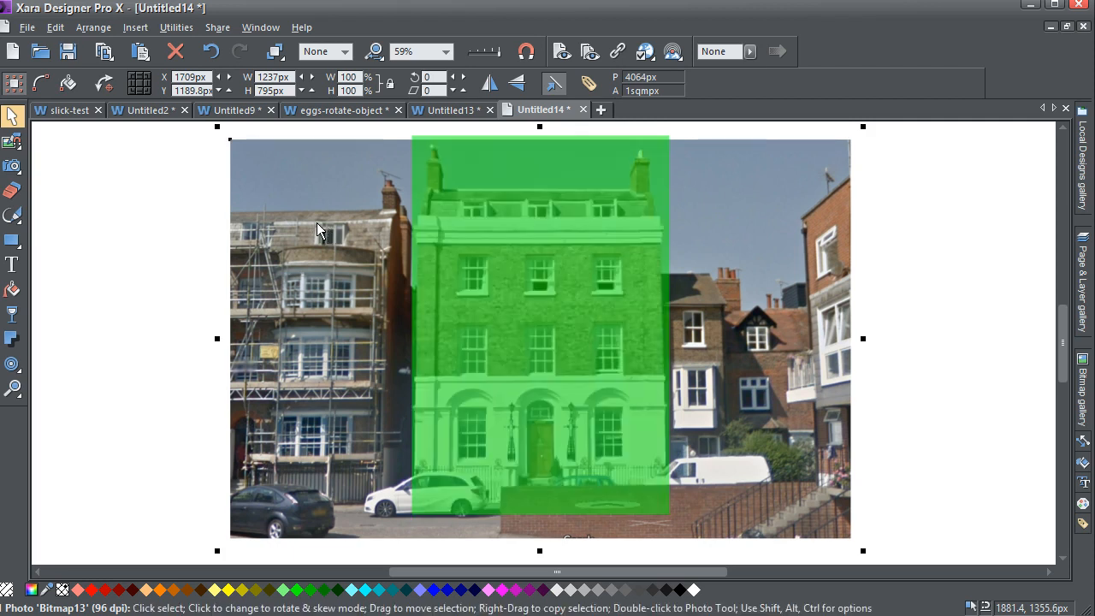
pyautogui.click(164, 183)
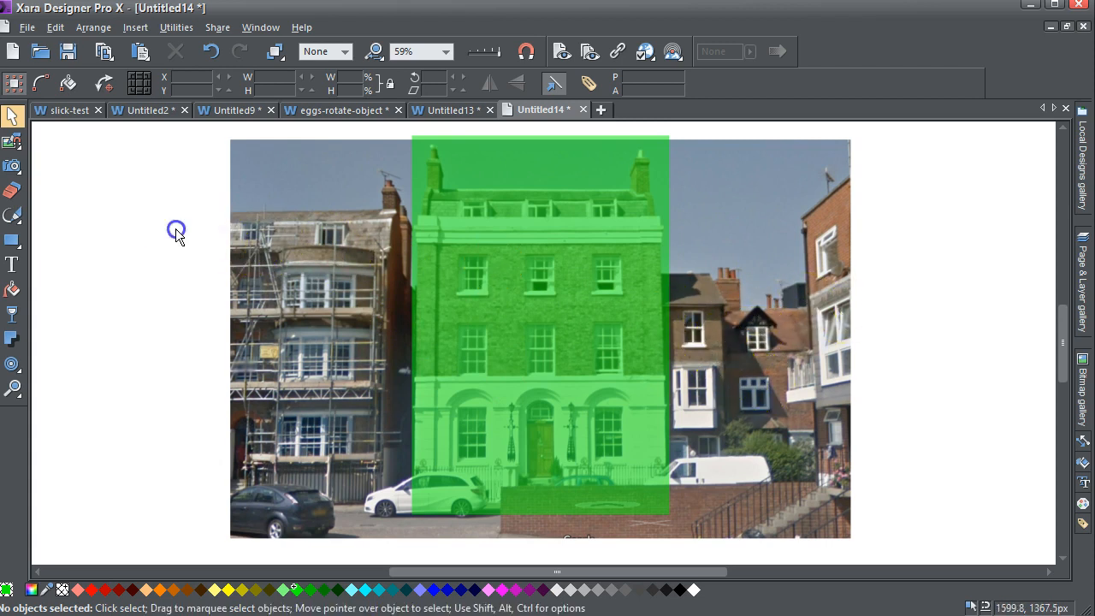
# Enlarge the green rectangle with a 50 px outer contour and turn the contour into a single flat shape
pyautogui.click(516, 230)
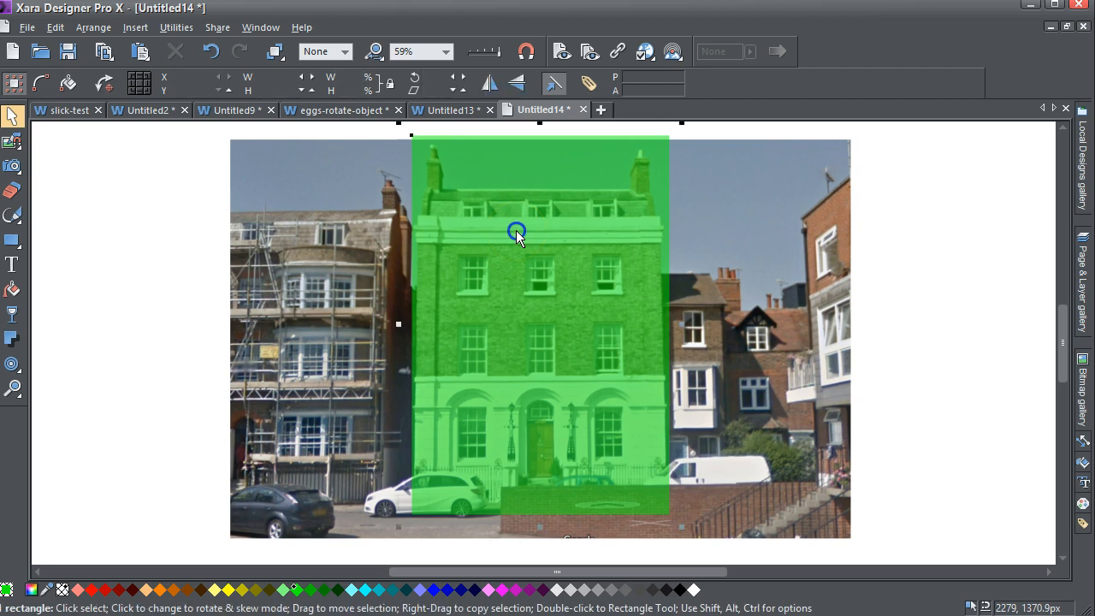
pyautogui.moveTo(12, 365)
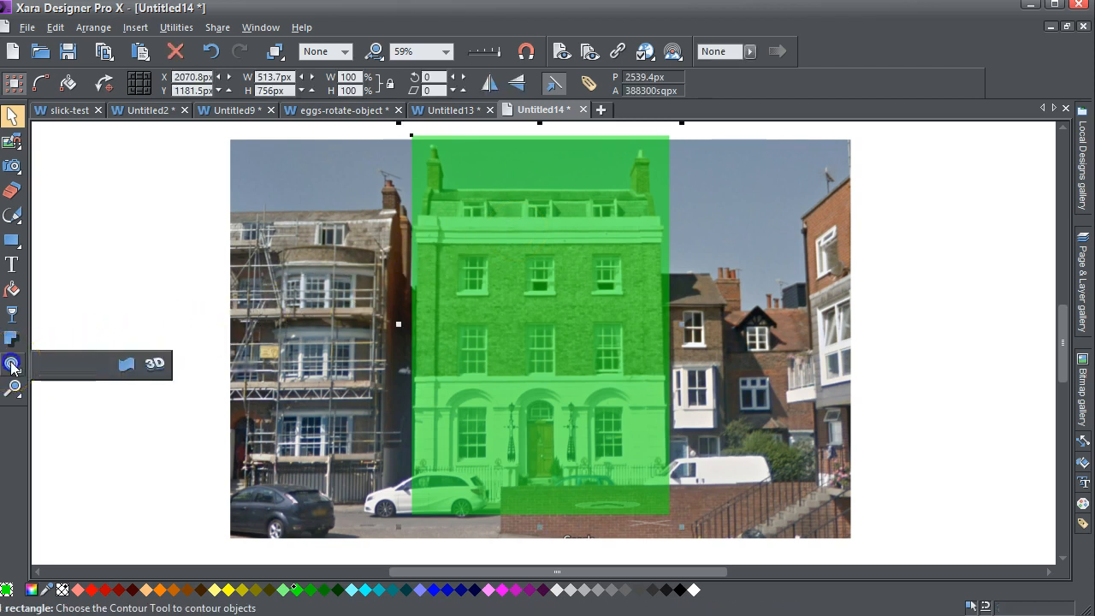
pyautogui.click(12, 364)
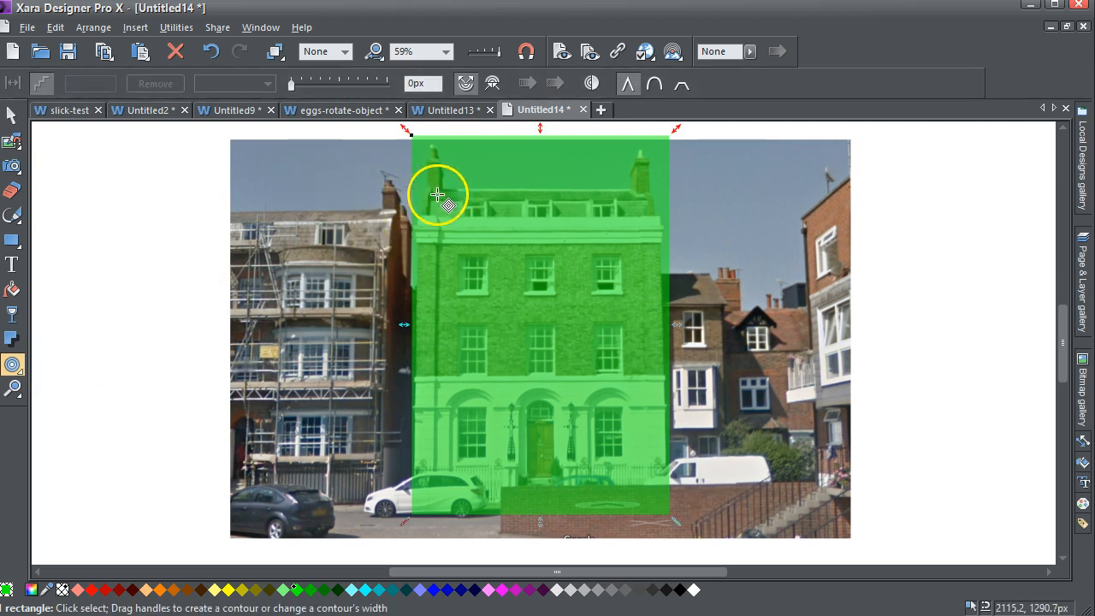
pyautogui.moveTo(406, 519); pyautogui.dragTo(374, 544)
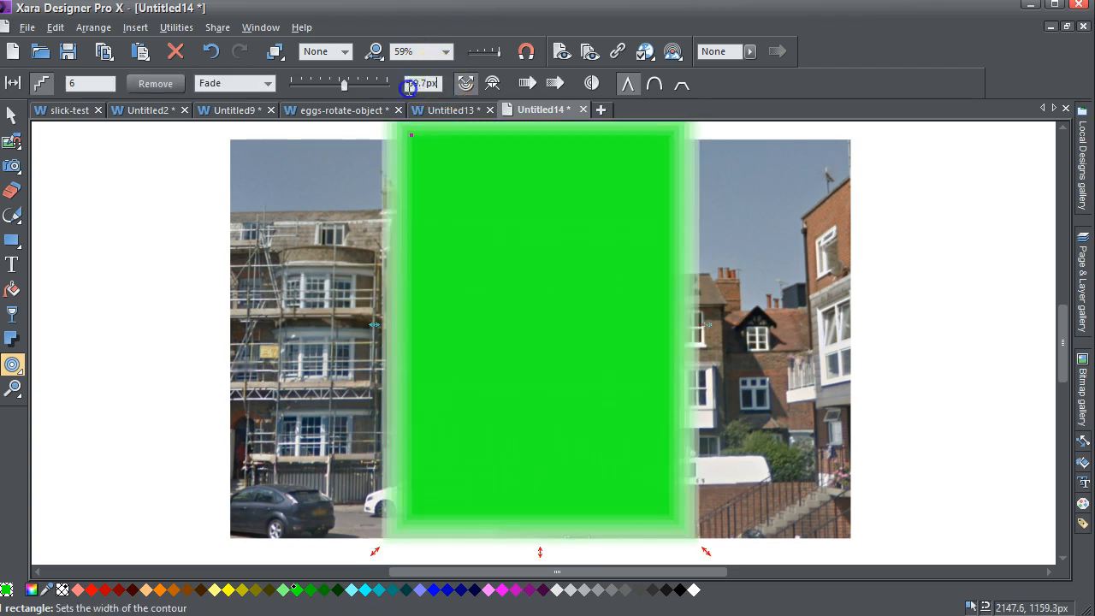
pyautogui.write('5')
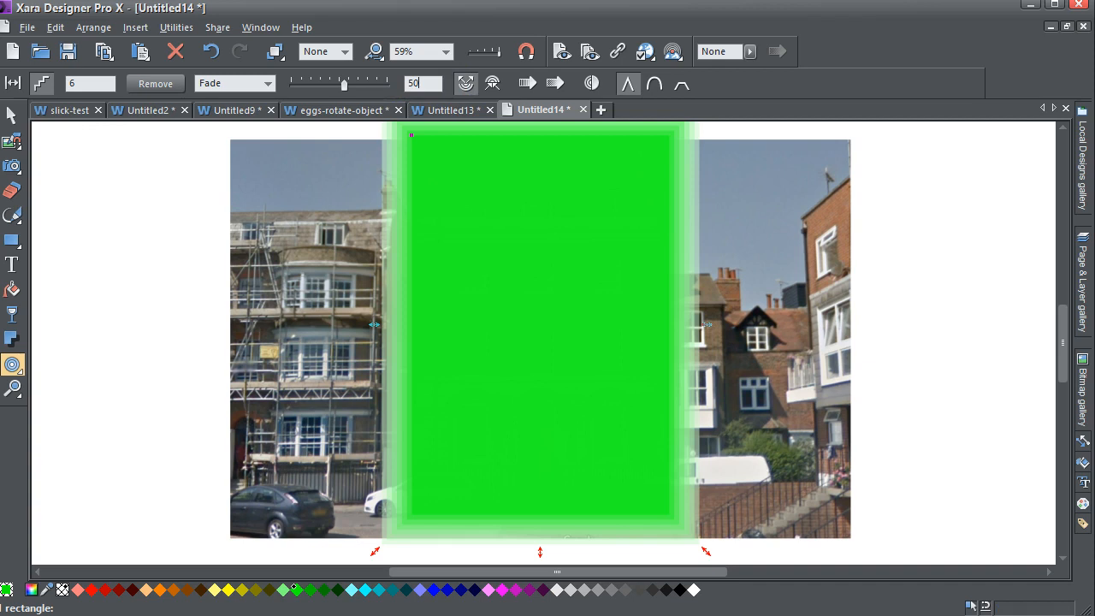
pyautogui.write('0')
pyautogui.press('Return')
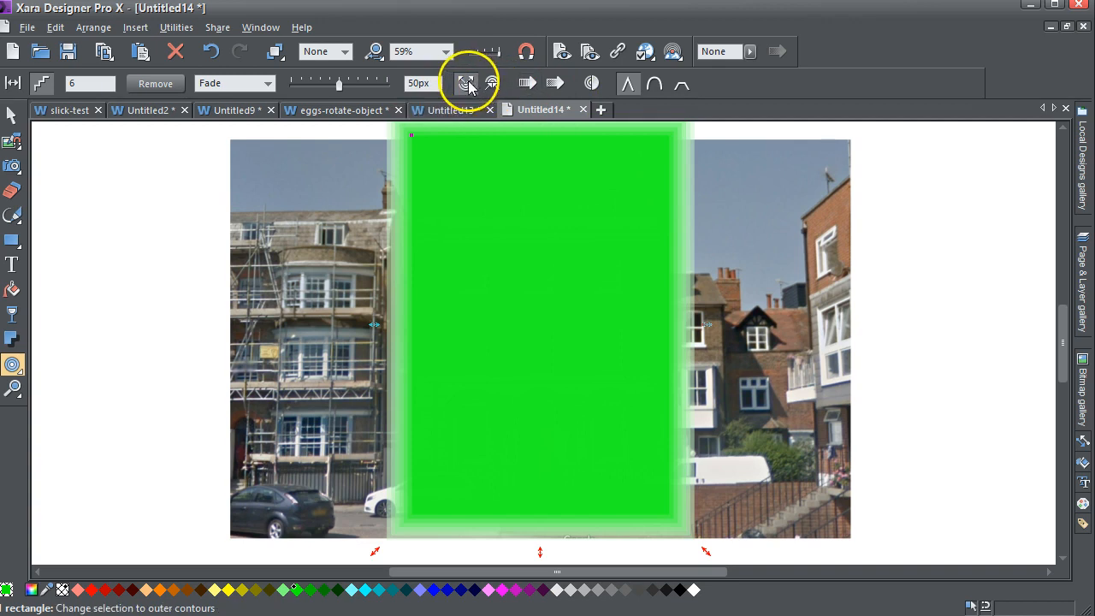
pyautogui.click(592, 84)
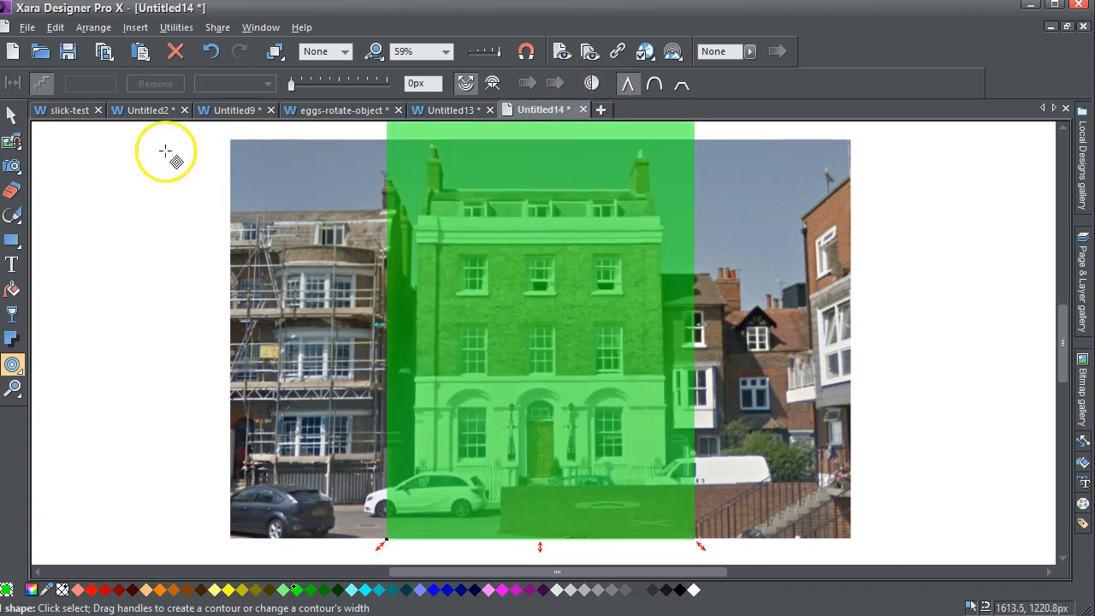
# Intersect the photo copy with the enlarged green shape to clip out the central building
pyautogui.click(11, 114)
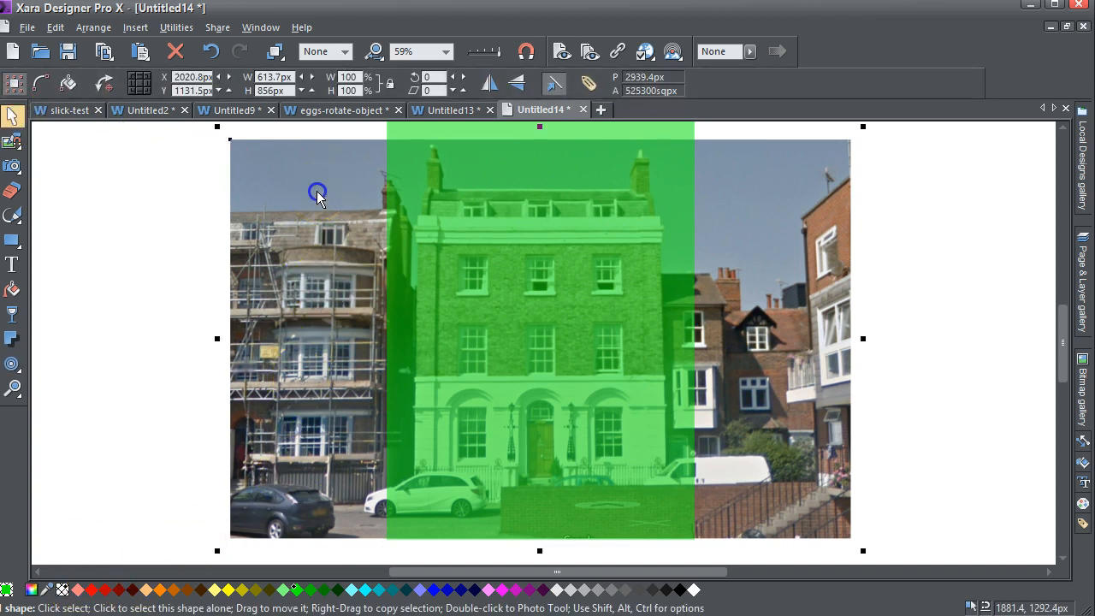
pyautogui.click(318, 195)
pyautogui.keyDown('shift'); pyautogui.click(416, 181); pyautogui.keyUp('shift')
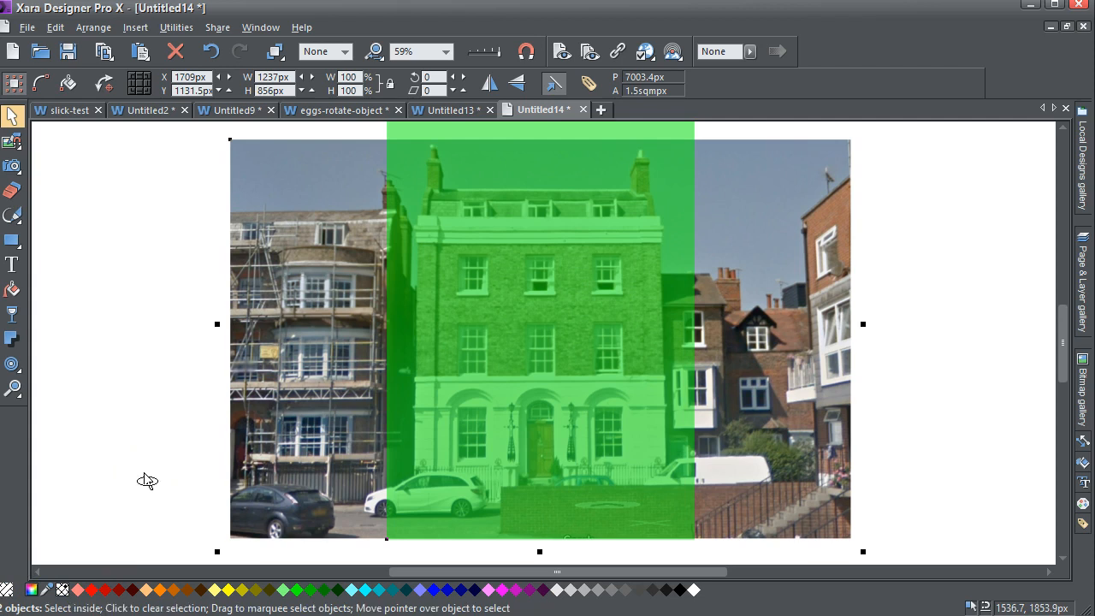
pyautogui.hotkey('ctrl', '3')
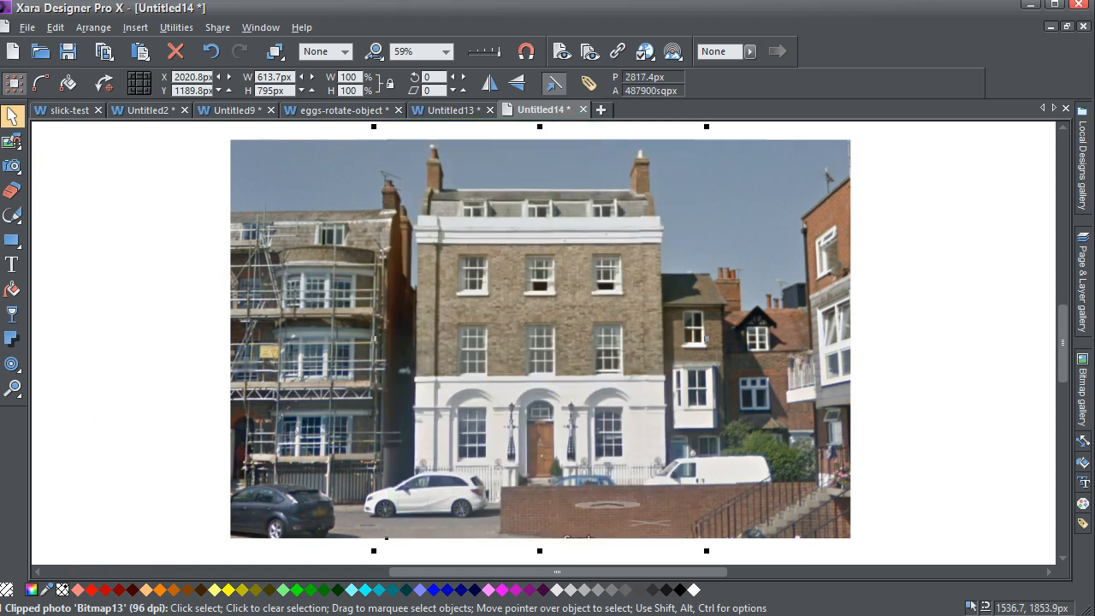
pyautogui.click(154, 279)
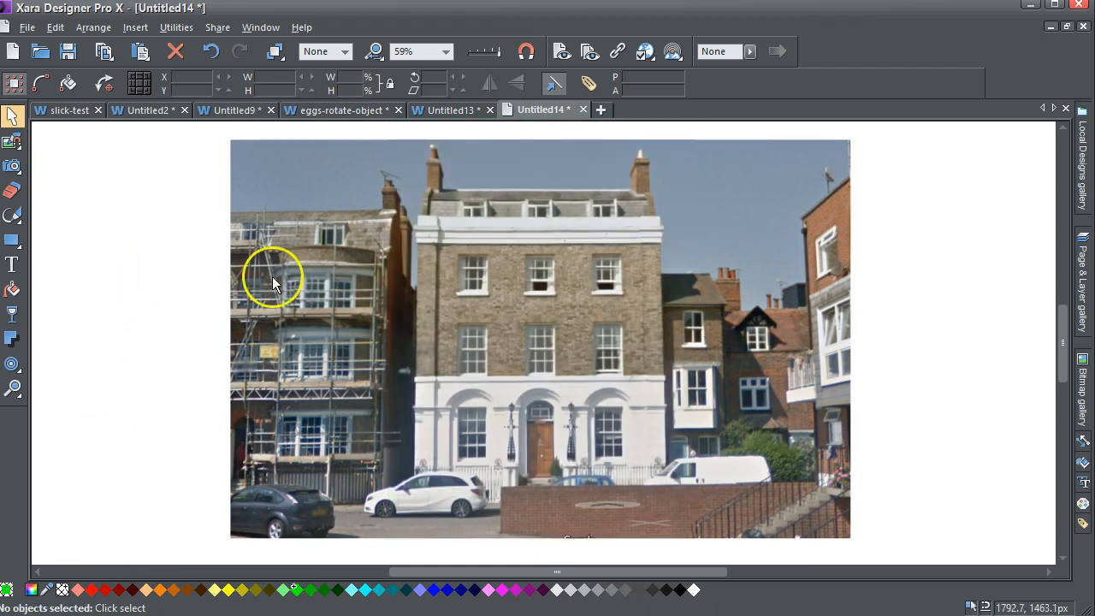
# Move the clipped building aside to check the photo underneath, and undo the move
pyautogui.moveTo(483, 267); pyautogui.dragTo(791, 362)
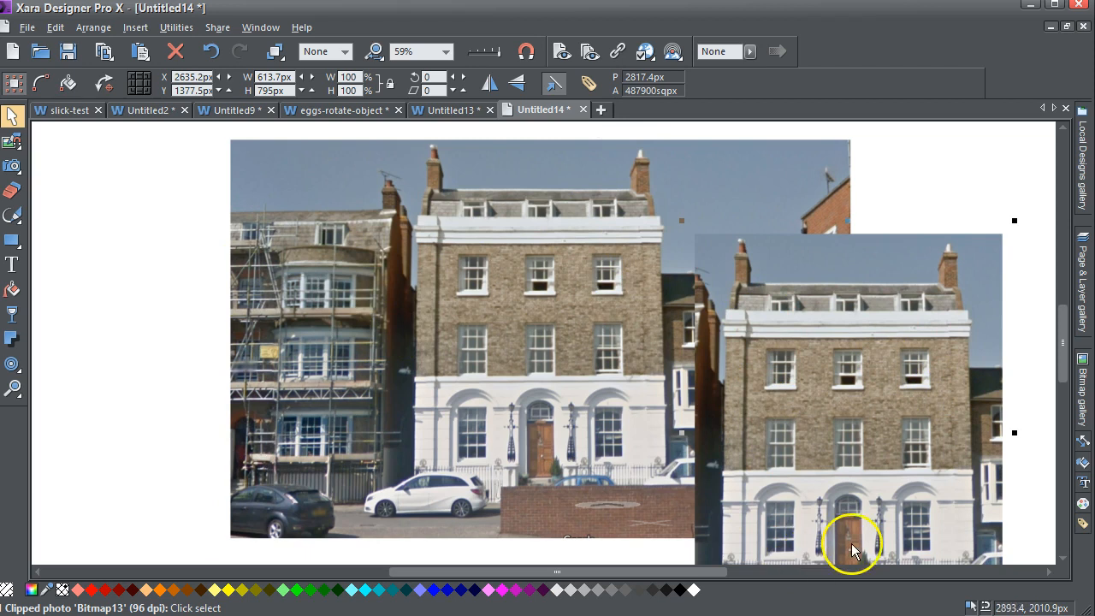
pyautogui.click(211, 51)
pyautogui.click(111, 196)
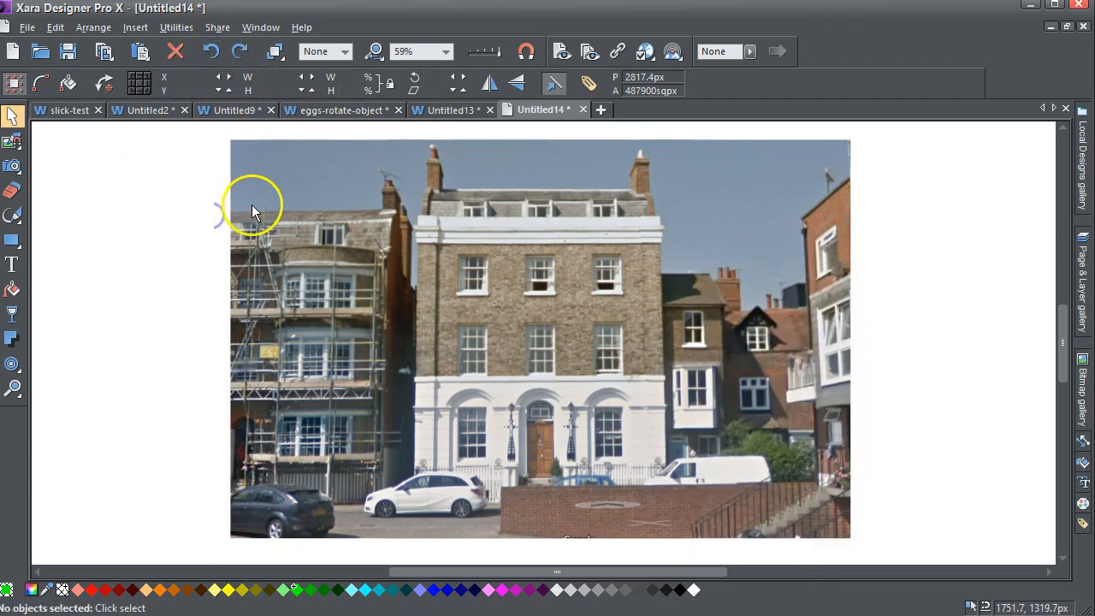
# Blur the full background photo with a blur/sharpness value of -100
pyautogui.click(254, 201)
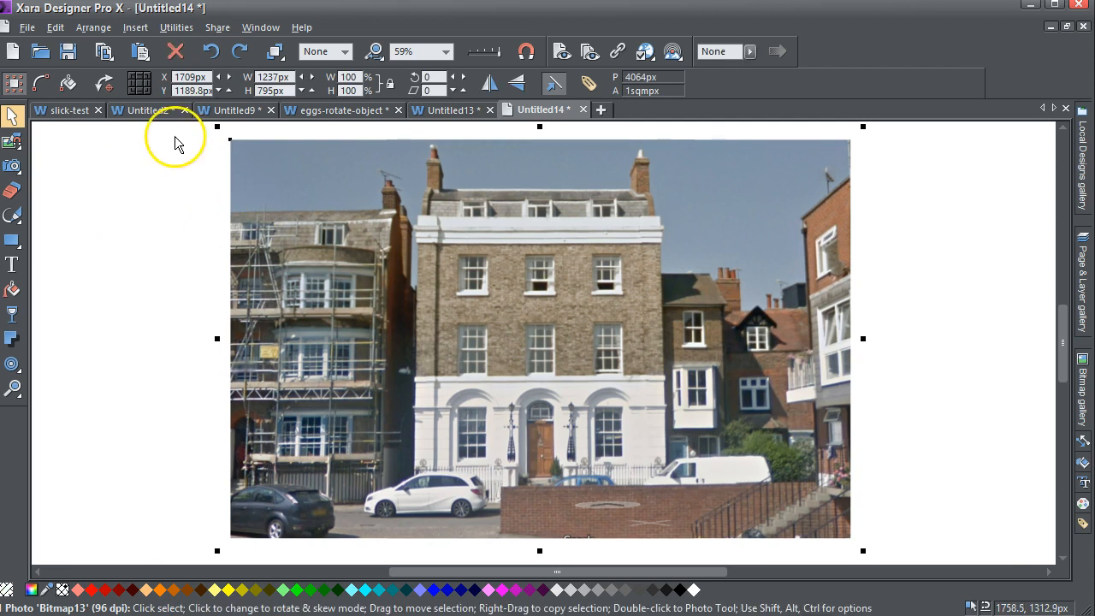
pyautogui.moveTo(19, 169); pyautogui.dragTo(43, 171)
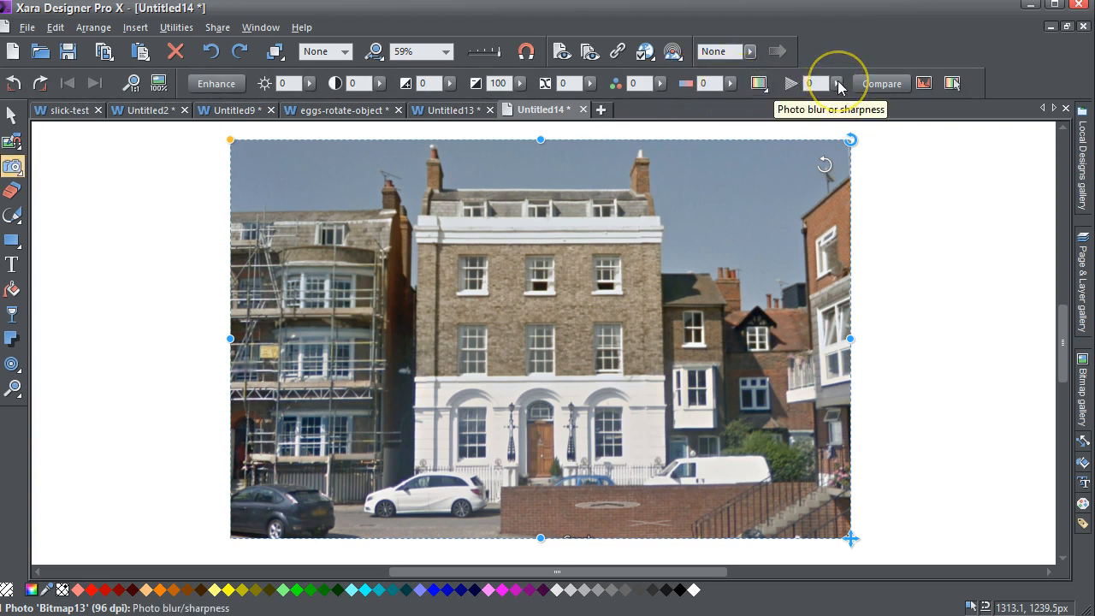
pyautogui.click(838, 83)
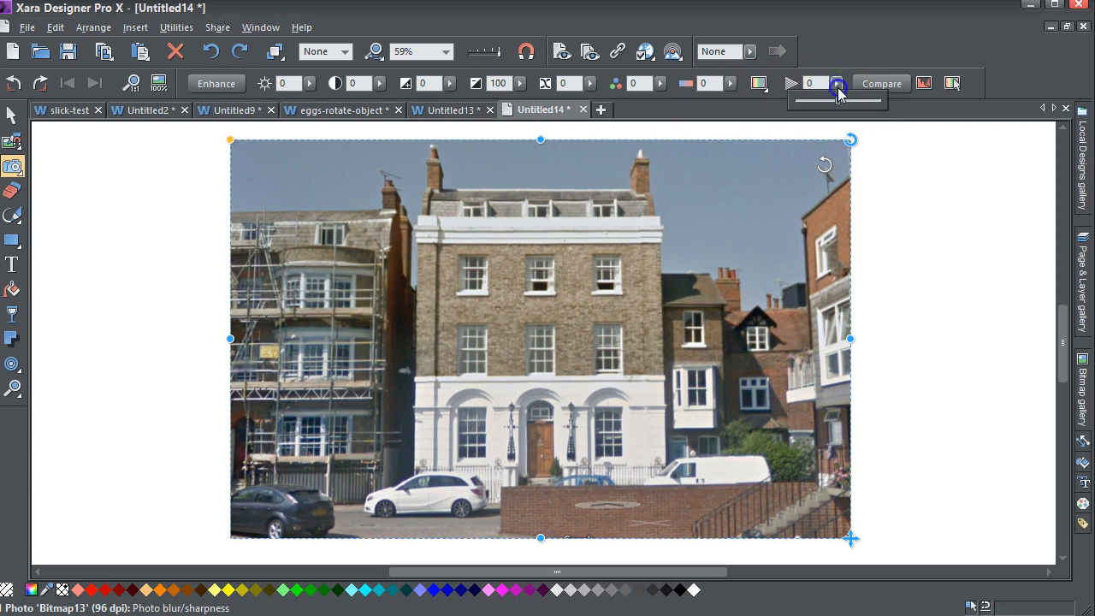
pyautogui.moveTo(838, 100); pyautogui.dragTo(798, 103)
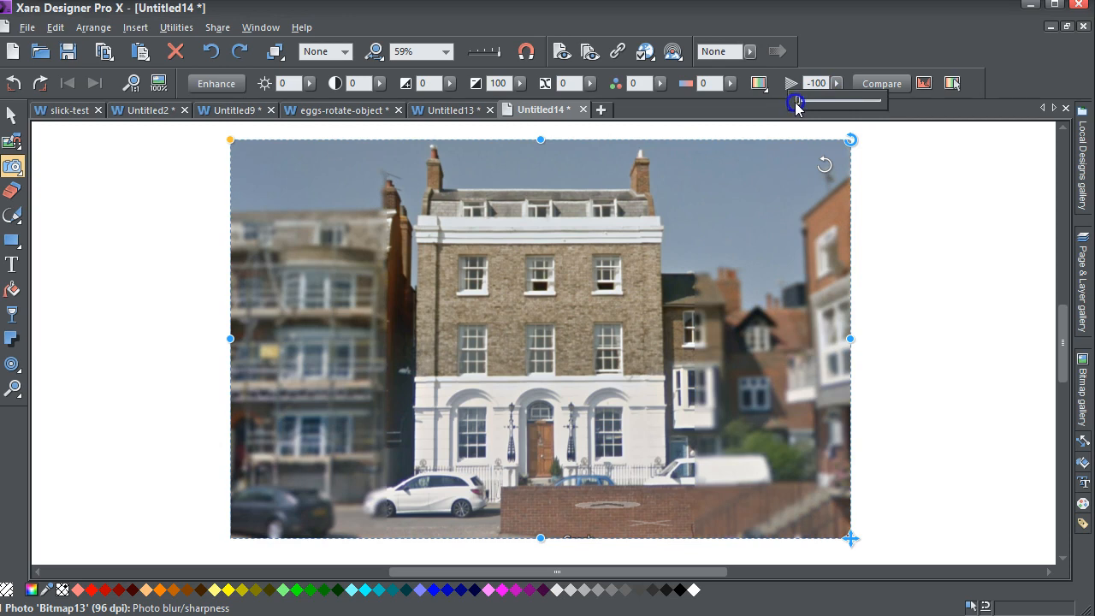
pyautogui.moveTo(781, 105); pyautogui.dragTo(781, 104)
# Feather the edges of the clipped central building photo by 50 px
pyautogui.click(14, 113)
pyautogui.click(11, 116)
pyautogui.click(74, 134)
pyautogui.click(476, 324)
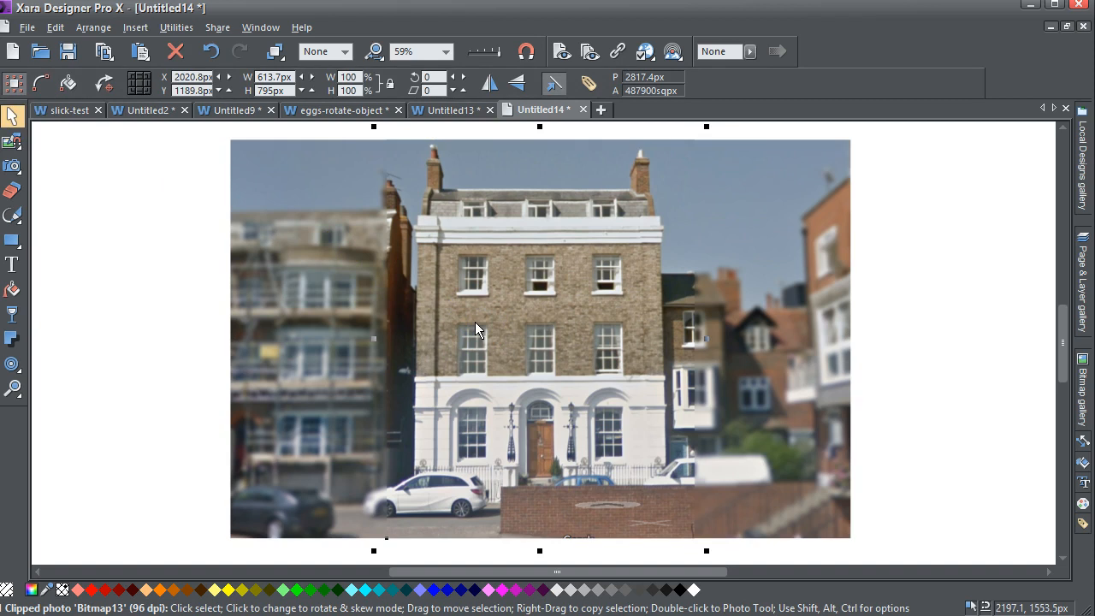
pyautogui.click(750, 52)
pyautogui.moveTo(749, 54); pyautogui.dragTo(834, 77)
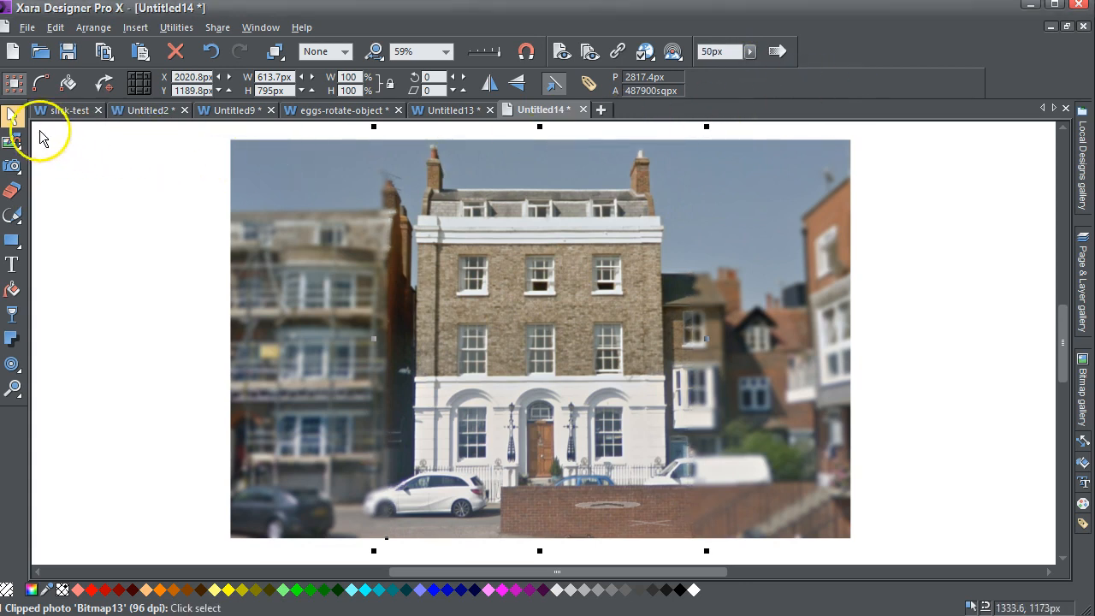
pyautogui.click(13, 117)
pyautogui.press('Escape')
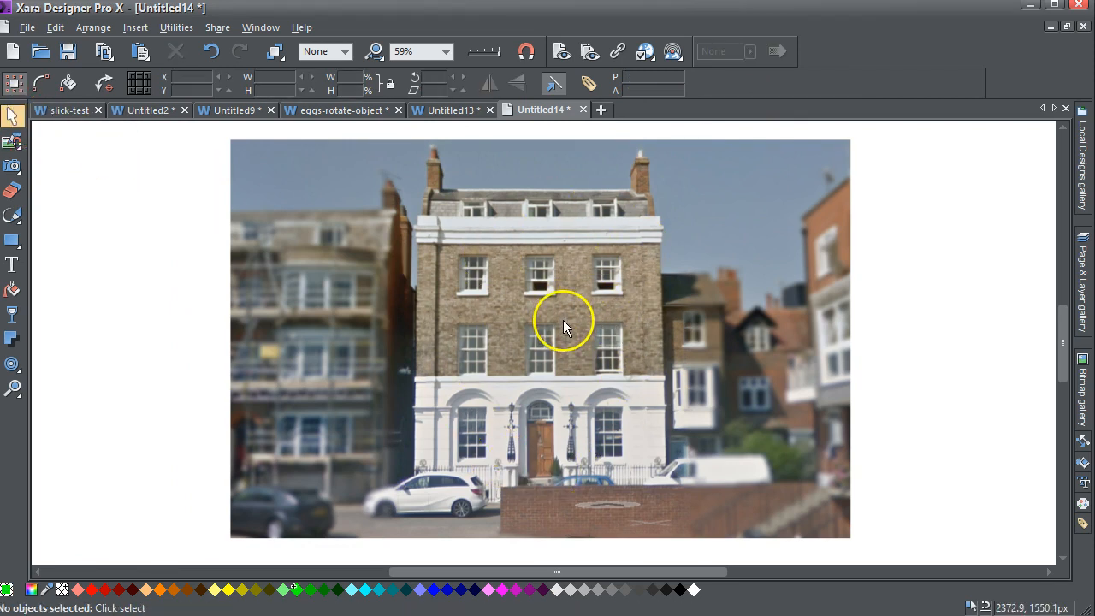
# Set the background photo's blur/sharpness value to -21
pyautogui.click(295, 361)
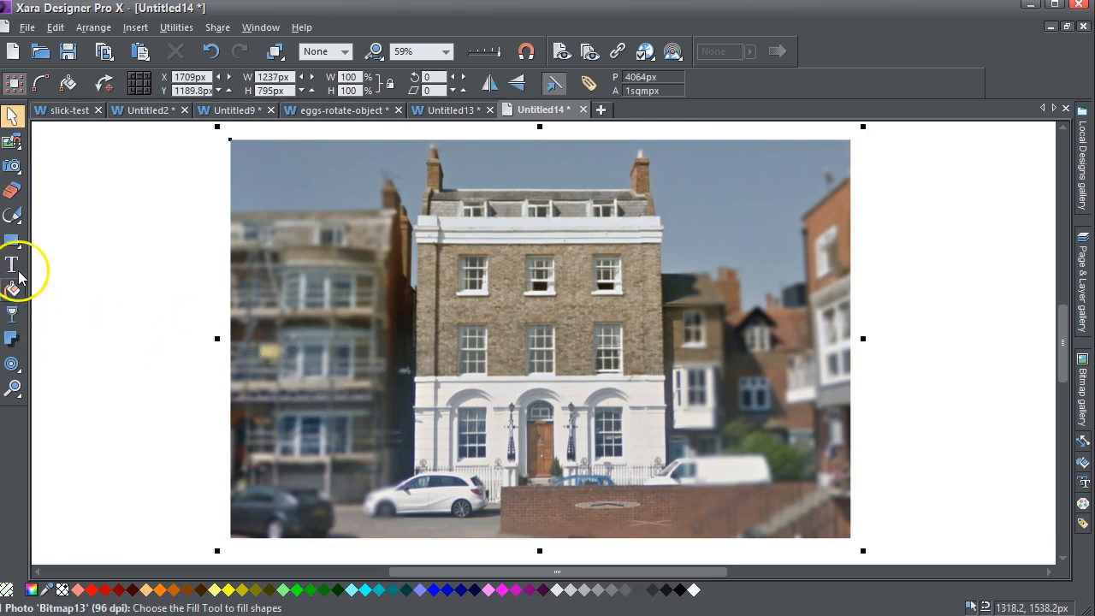
pyautogui.click(12, 165)
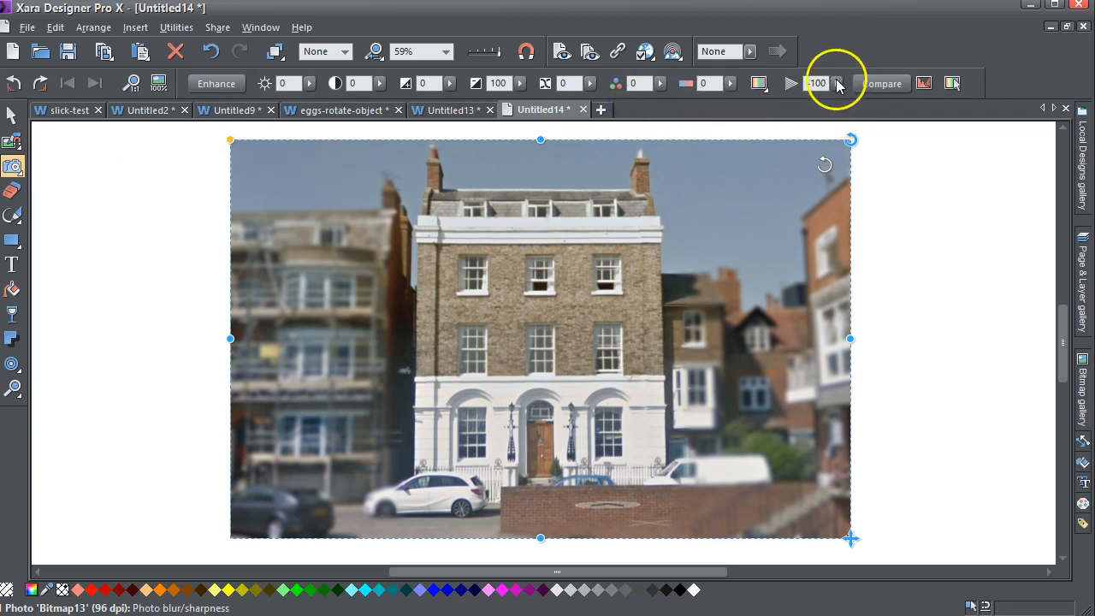
pyautogui.click(835, 82)
pyautogui.moveTo(845, 101); pyautogui.dragTo(860, 102)
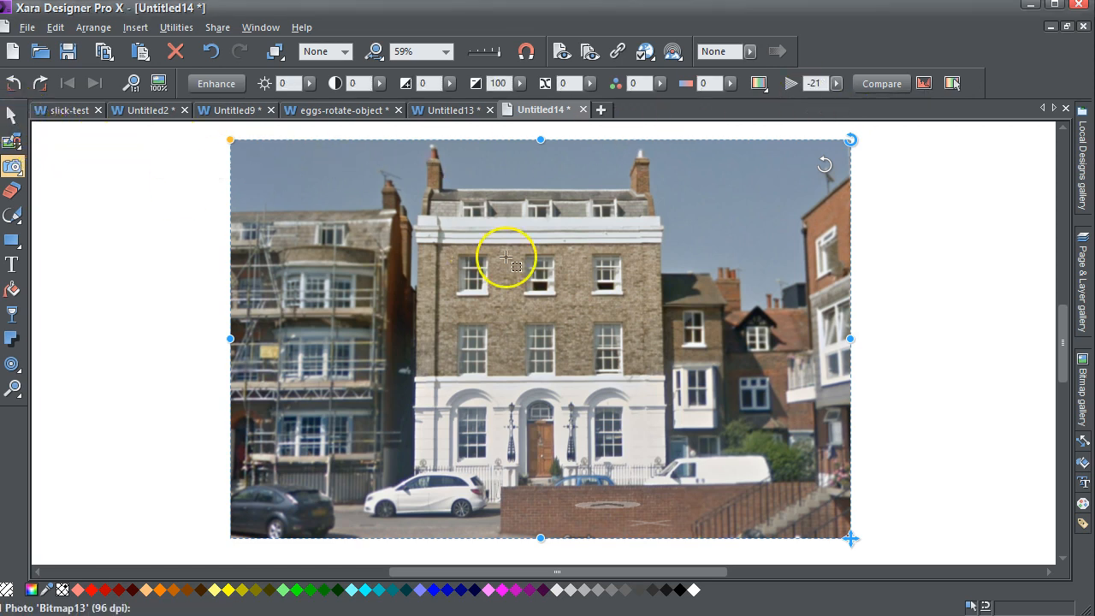
# Select the clipped central building photo and remove its feathering
pyautogui.press('F2')
pyautogui.press('Escape')
pyautogui.click(473, 256)
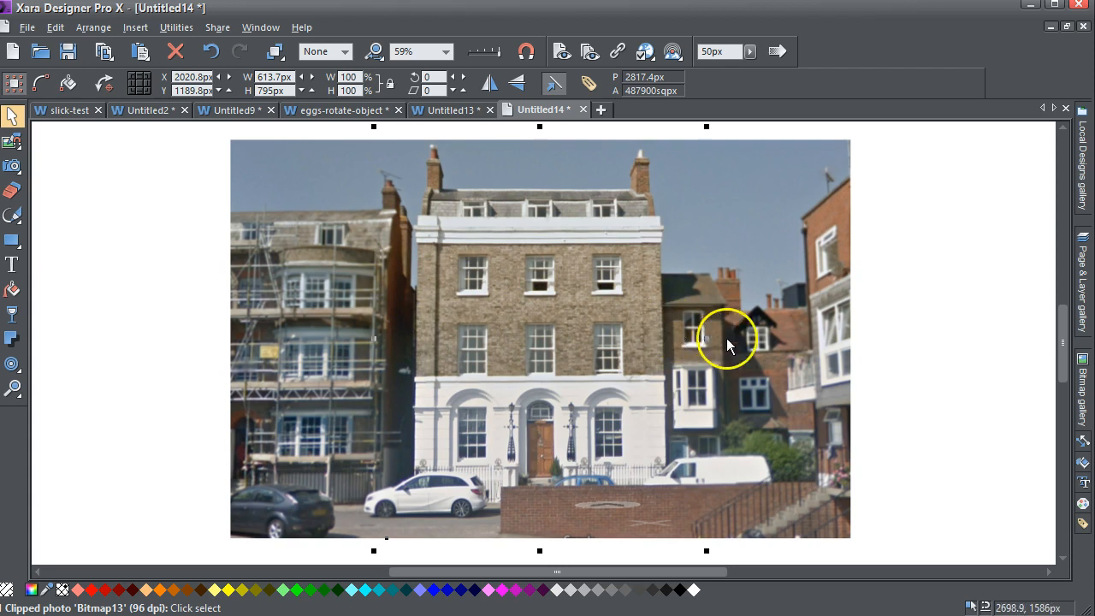
pyautogui.click(751, 52)
pyautogui.moveTo(693, 77); pyautogui.dragTo(621, 90)
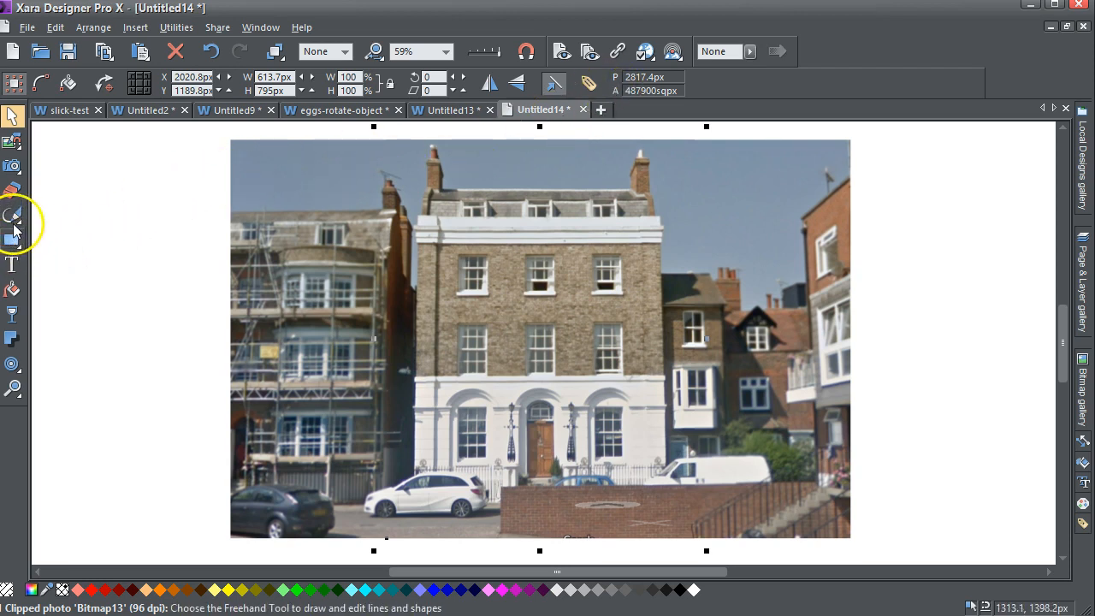
# Move the clipped photo's left and right edges inward to fit the central building, using the Shape Tool, and feather it by 29.2 px
pyautogui.moveTo(17, 224)
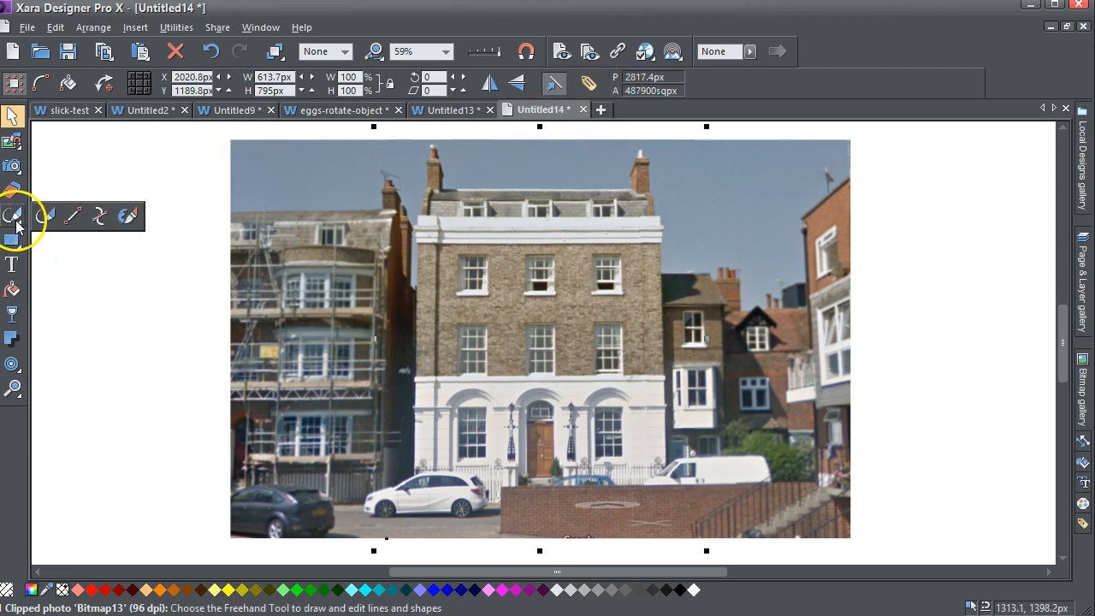
pyautogui.click(99, 218)
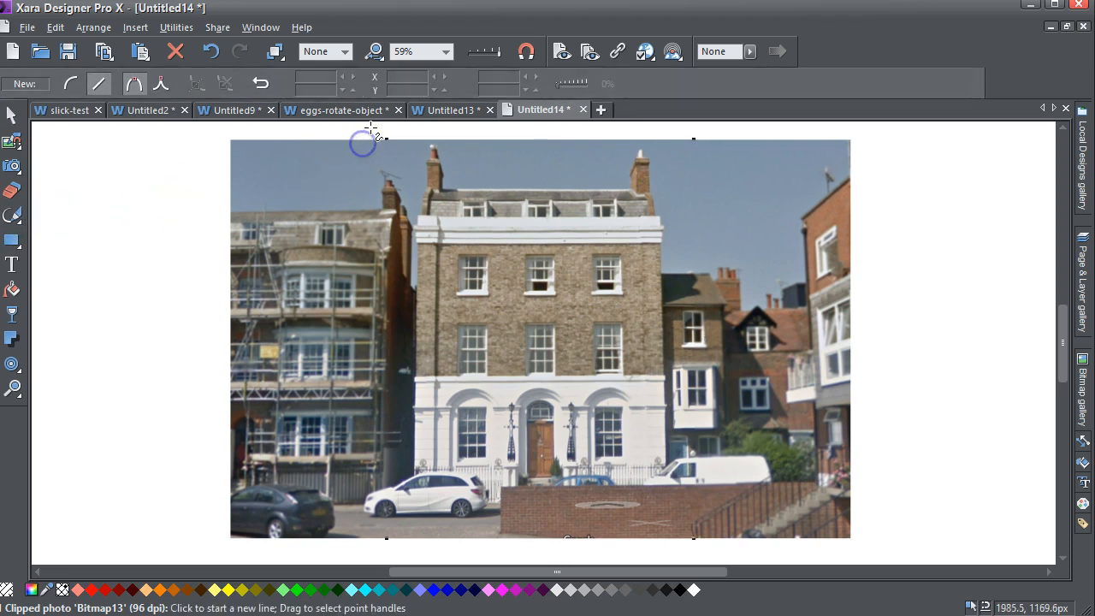
pyautogui.moveTo(382, 342); pyautogui.dragTo(419, 554)
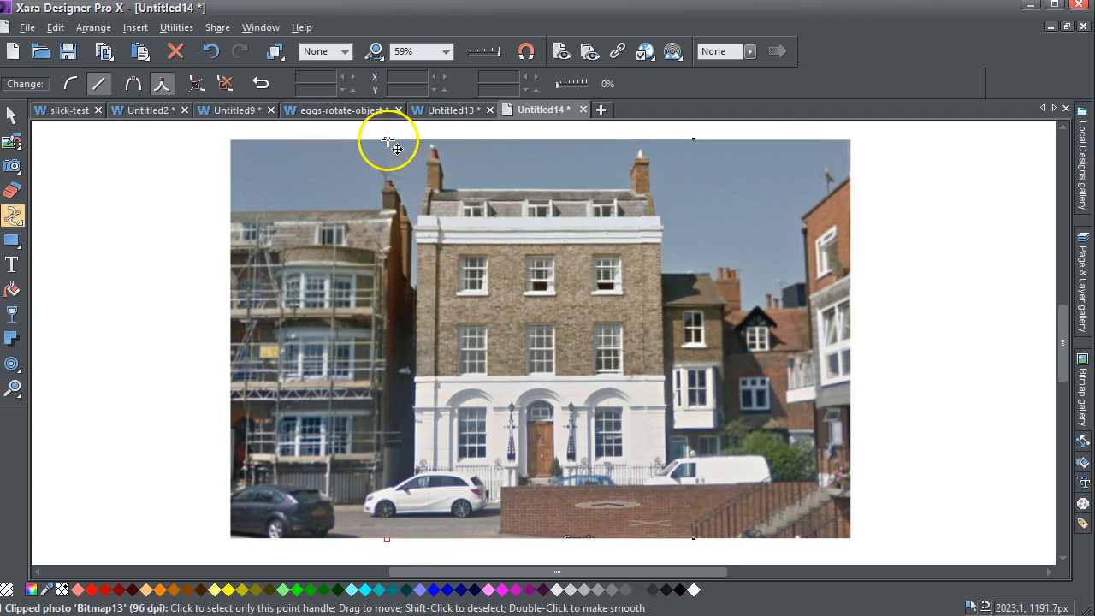
pyautogui.moveTo(390, 139); pyautogui.dragTo(409, 137)
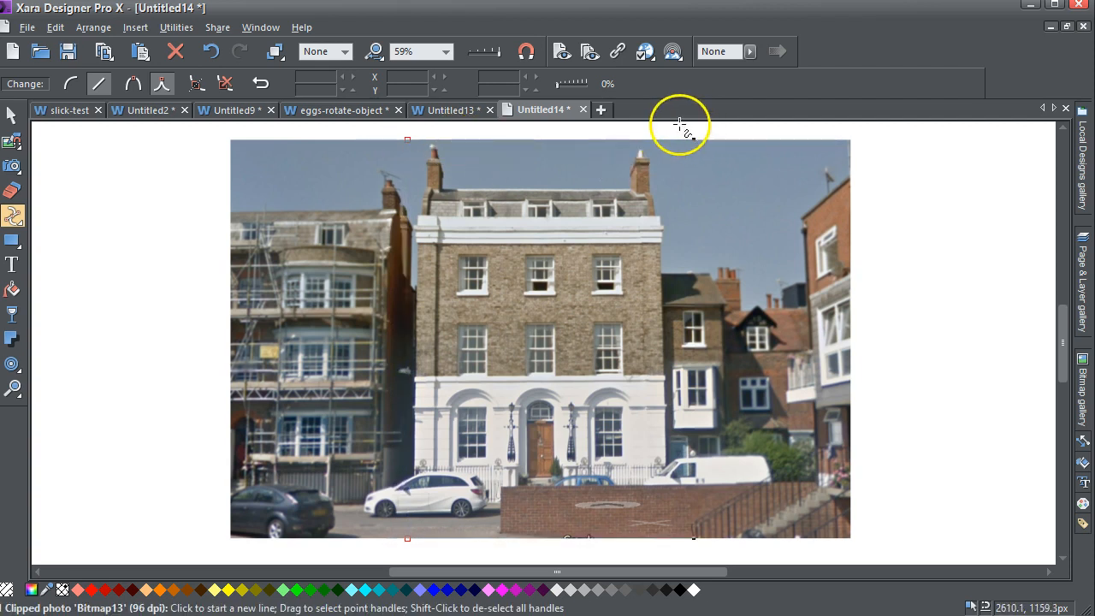
pyautogui.moveTo(677, 129); pyautogui.dragTo(741, 559)
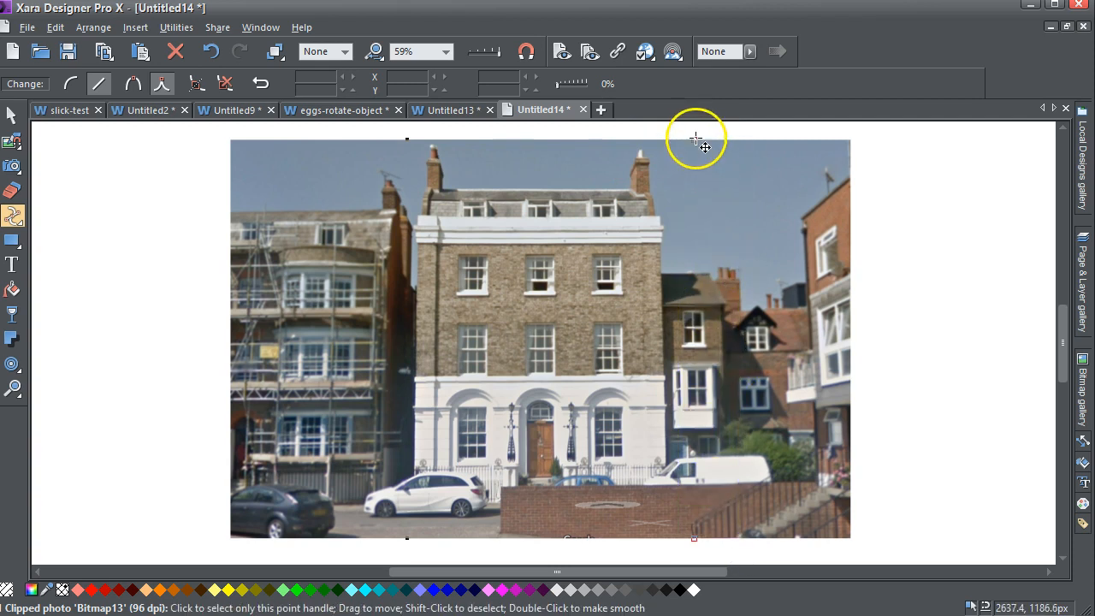
pyautogui.moveTo(695, 138); pyautogui.dragTo(674, 140)
pyautogui.moveTo(749, 62); pyautogui.dragTo(806, 67)
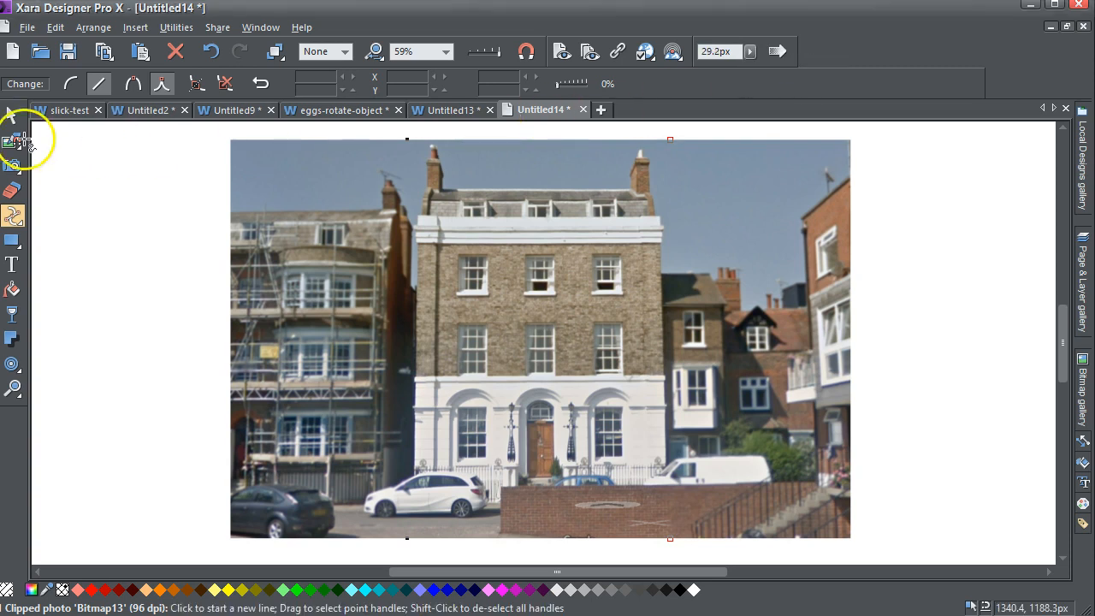
# Set the background photo's blur/sharpness value to -73
pyautogui.click(19, 120)
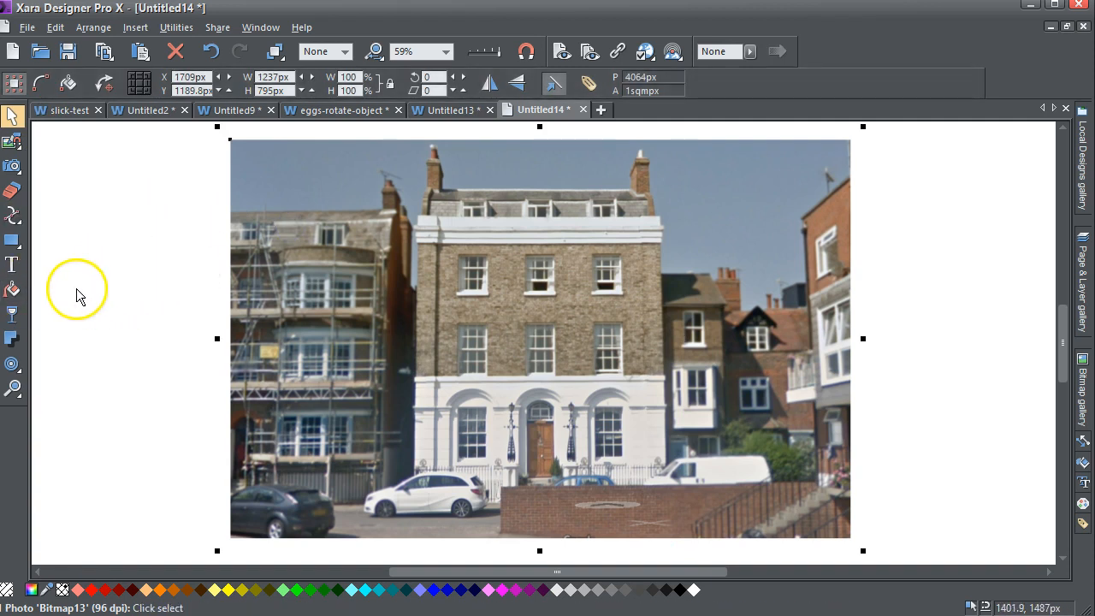
pyautogui.click(12, 166)
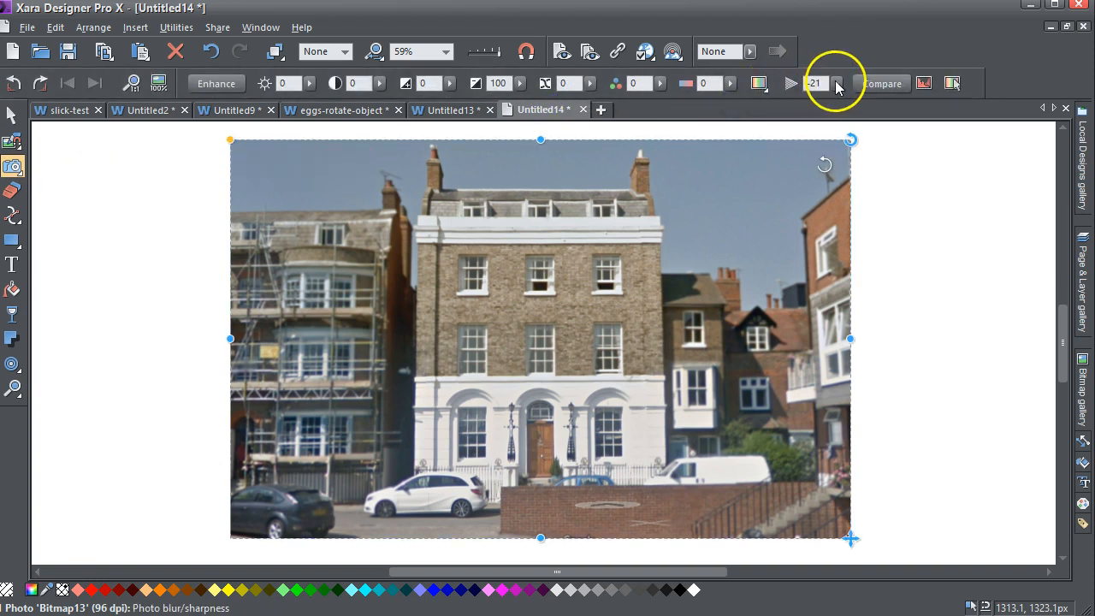
pyautogui.click(836, 84)
pyautogui.moveTo(836, 100); pyautogui.dragTo(817, 103)
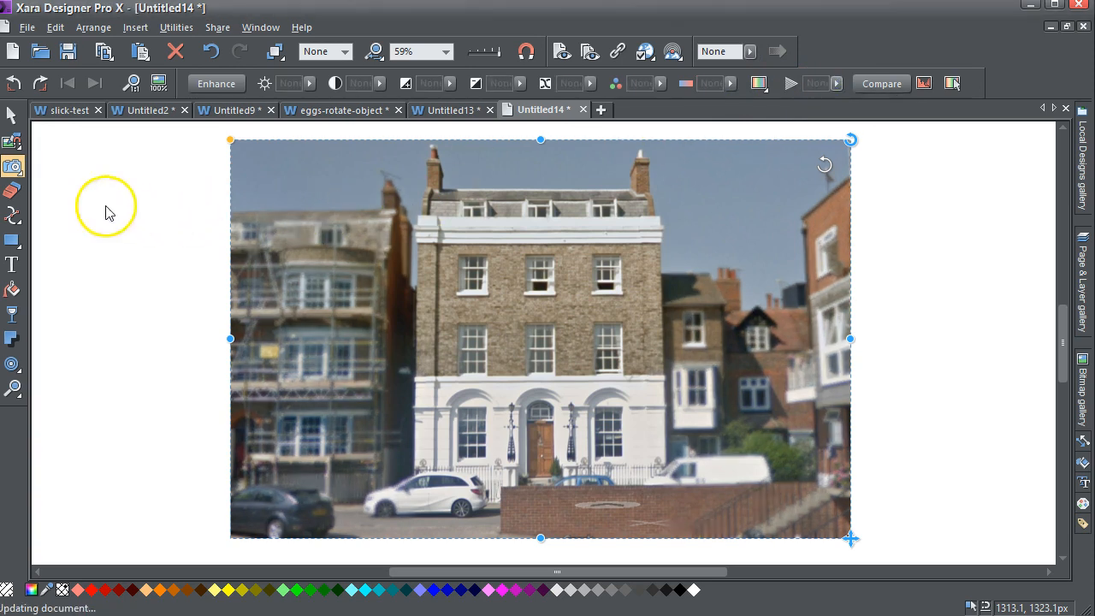
# Extend the clipped building photo's outline around the white car with the Freehand and Brush Tool
pyautogui.click(11, 114)
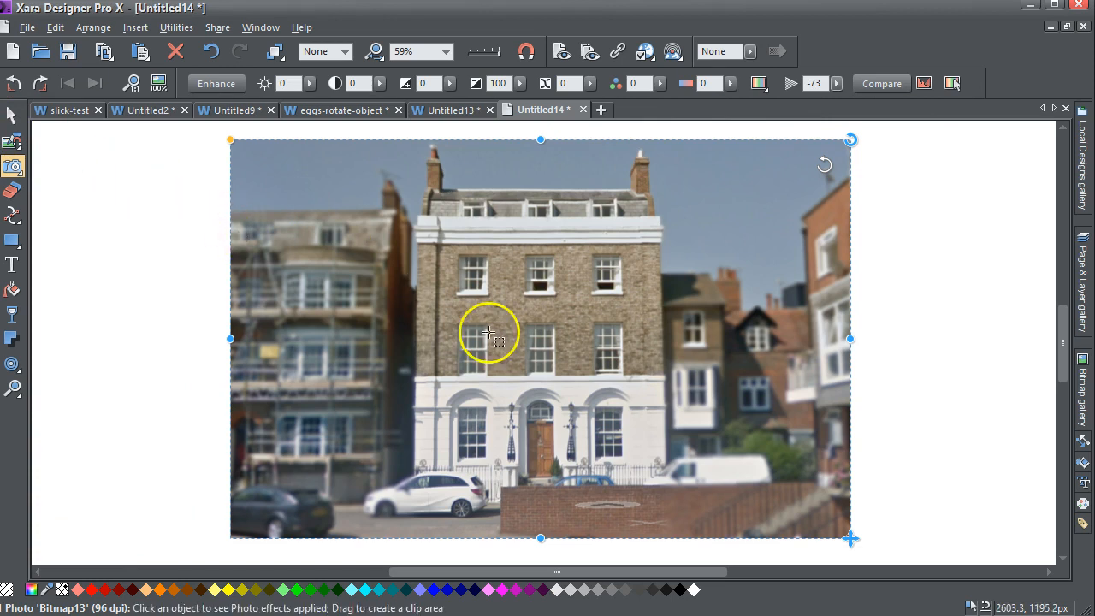
pyautogui.click(196, 342)
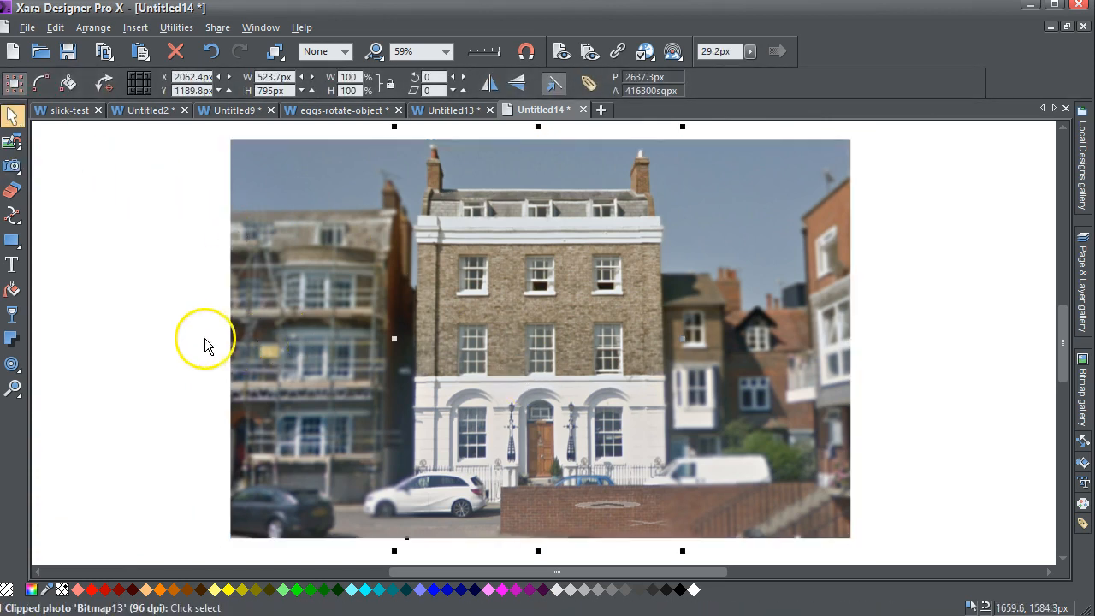
pyautogui.click(577, 404)
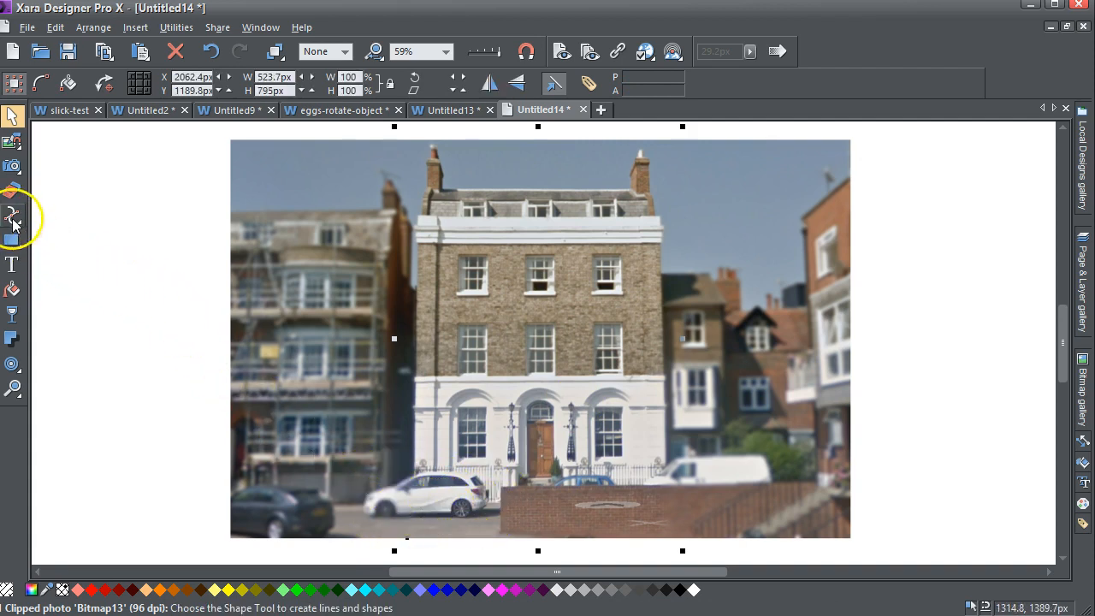
pyautogui.moveTo(13, 220)
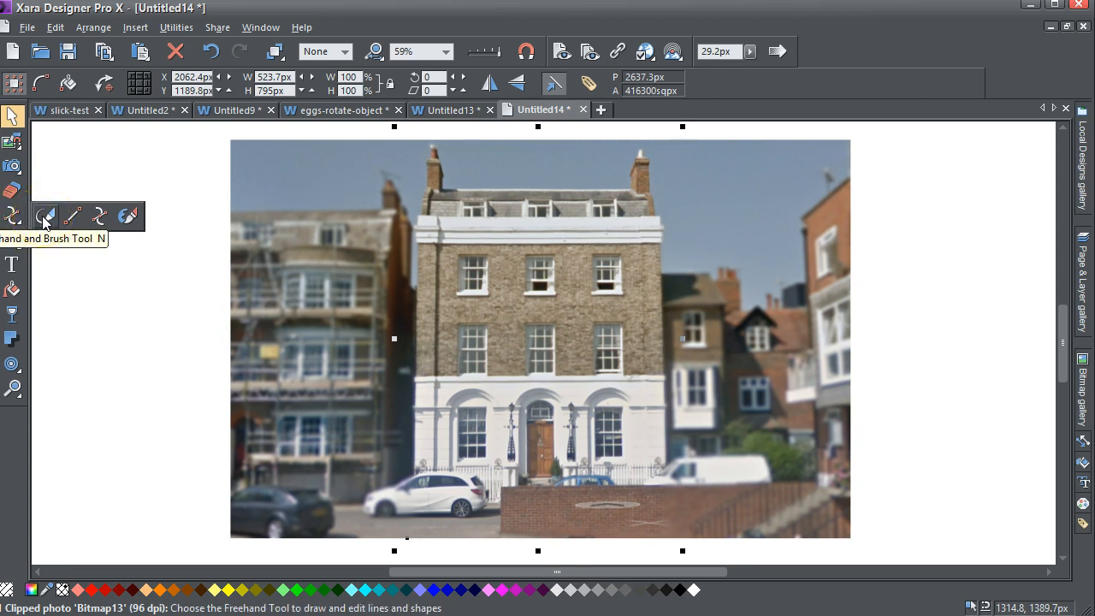
pyautogui.click(45, 218)
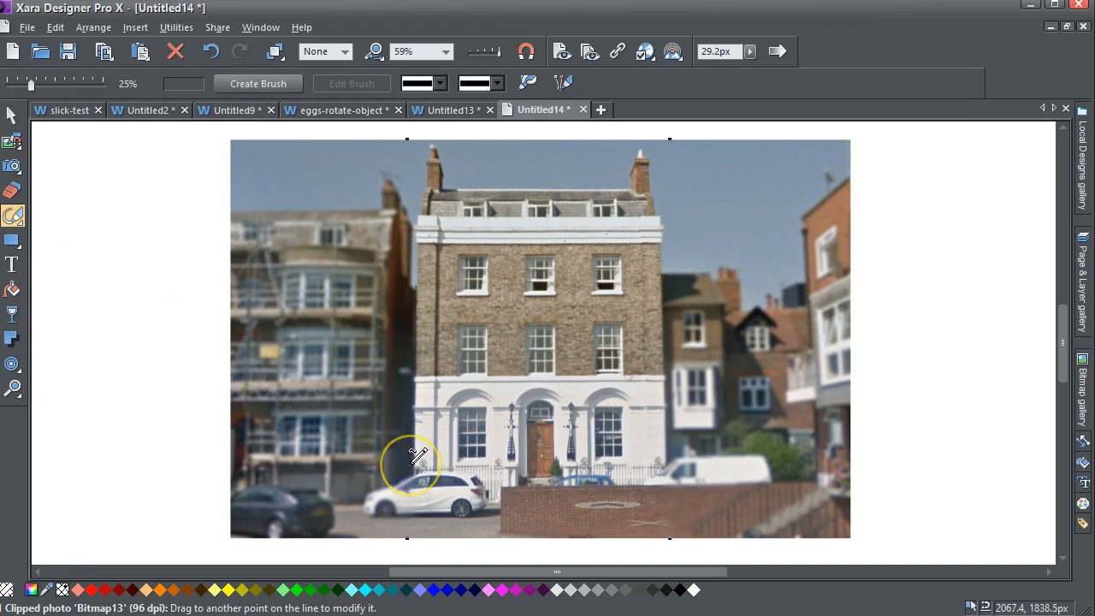
pyautogui.moveTo(412, 460); pyautogui.dragTo(368, 488)
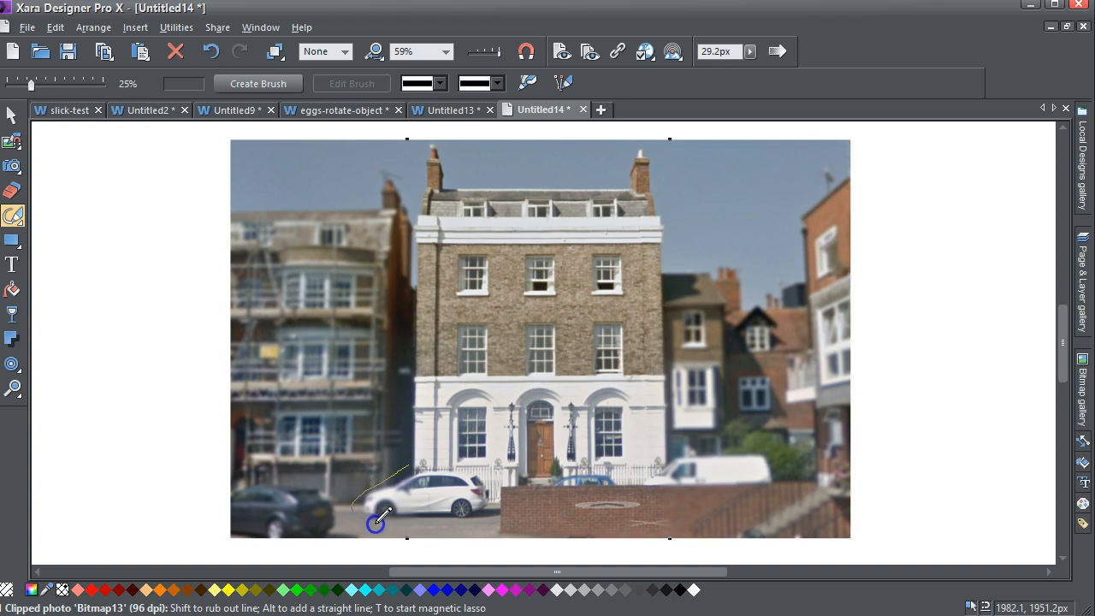
pyautogui.moveTo(402, 522); pyautogui.dragTo(408, 520)
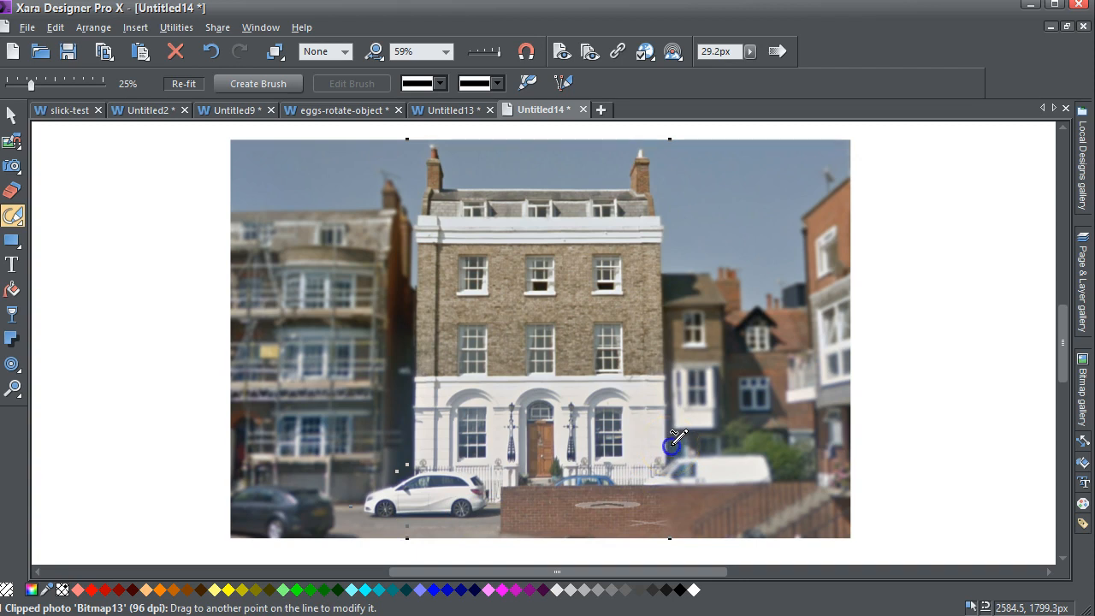
# Extend the clipped photo's outline around the white van beside the building and deselect the photo
pyautogui.moveTo(673, 442); pyautogui.dragTo(719, 442)
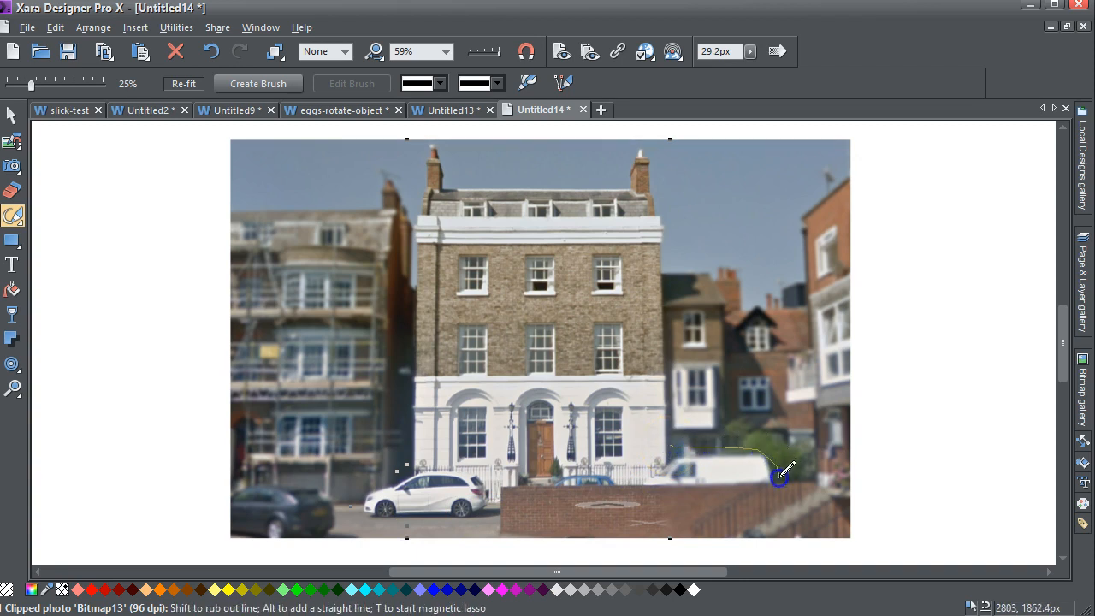
pyautogui.moveTo(685, 495); pyautogui.dragTo(666, 497)
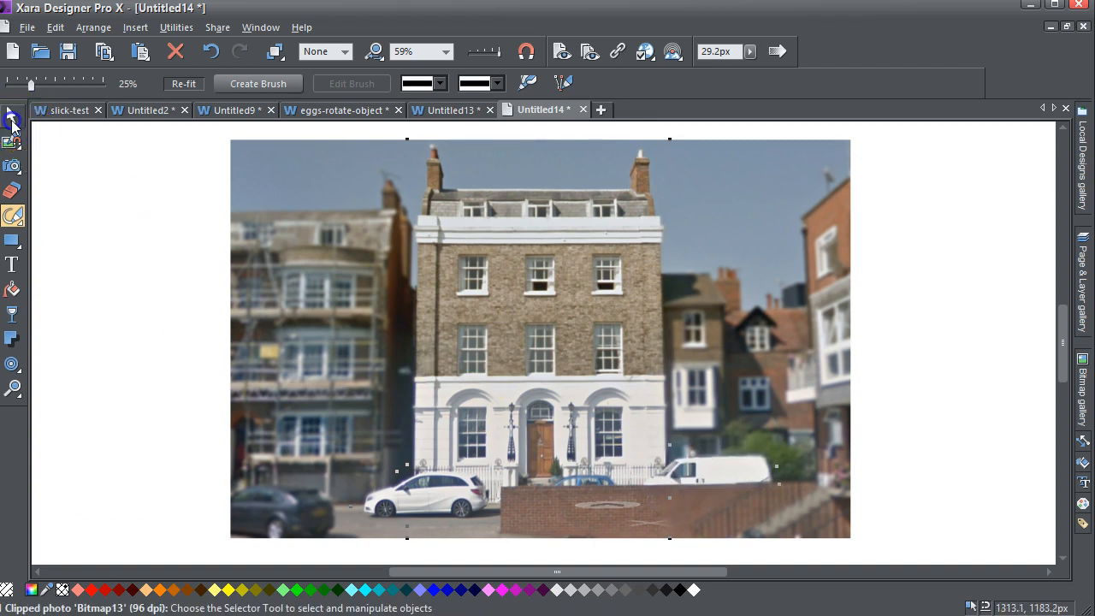
pyautogui.click(12, 116)
pyautogui.press('Escape')
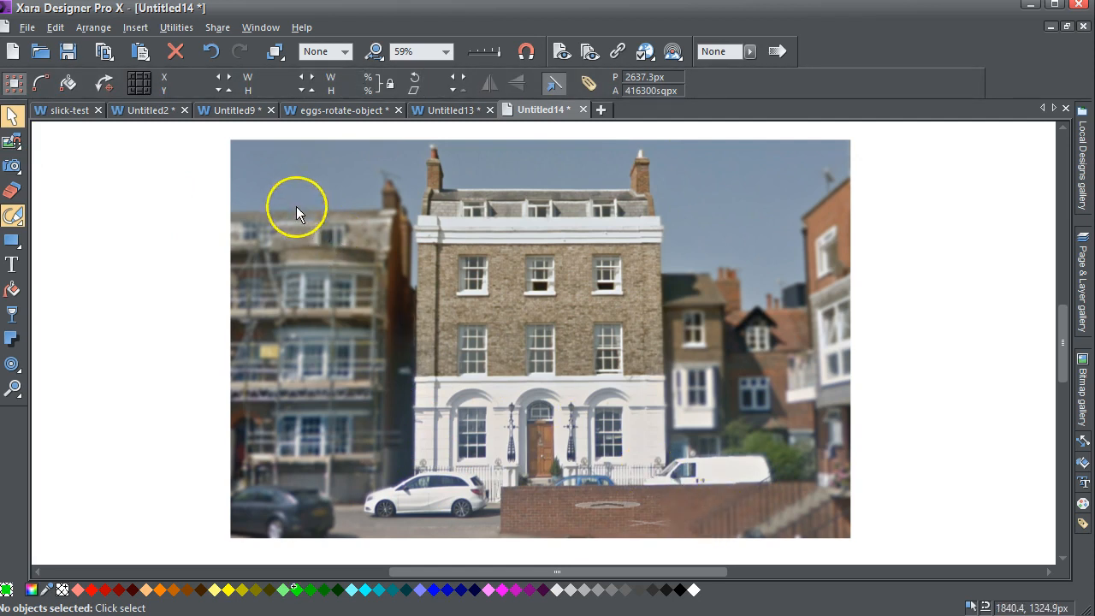
# Create a PNG bitmap copy of the background photo with True color depth, and delete the copy
pyautogui.click(294, 182)
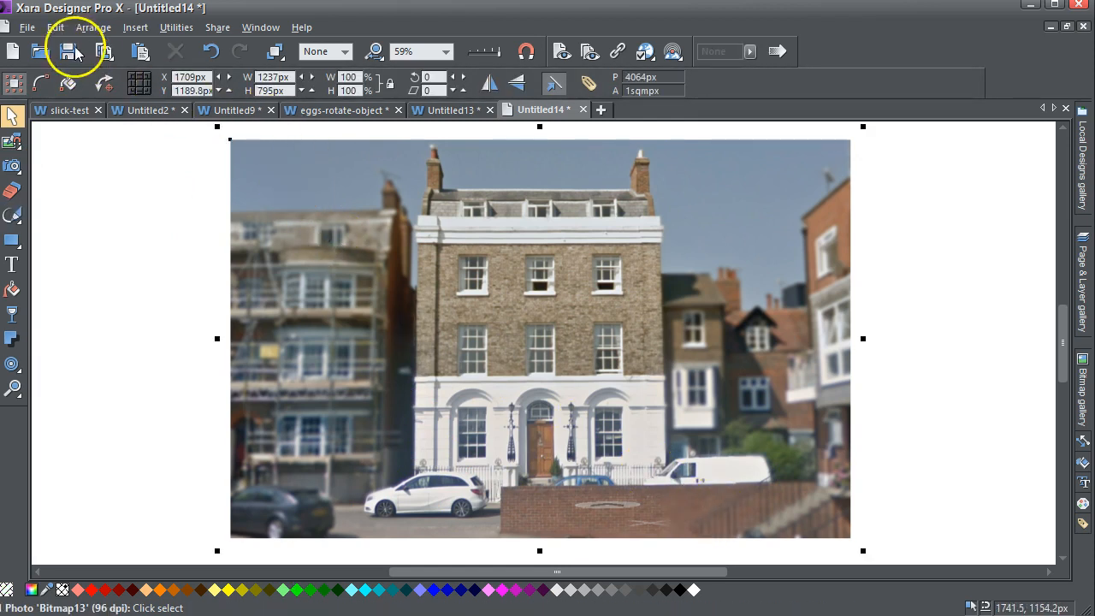
pyautogui.click(89, 29)
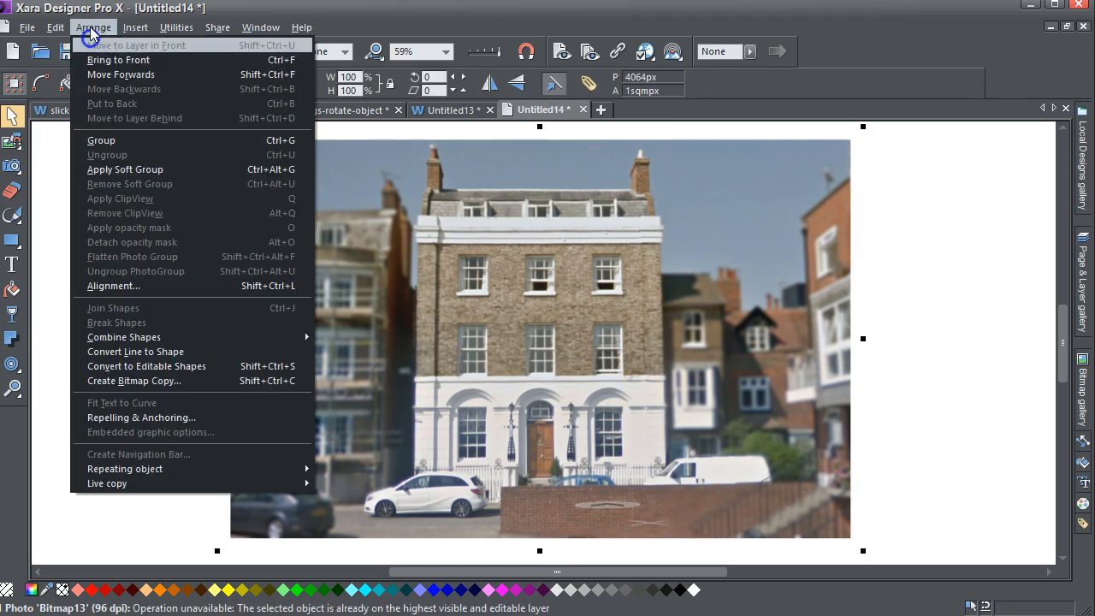
pyautogui.click(120, 383)
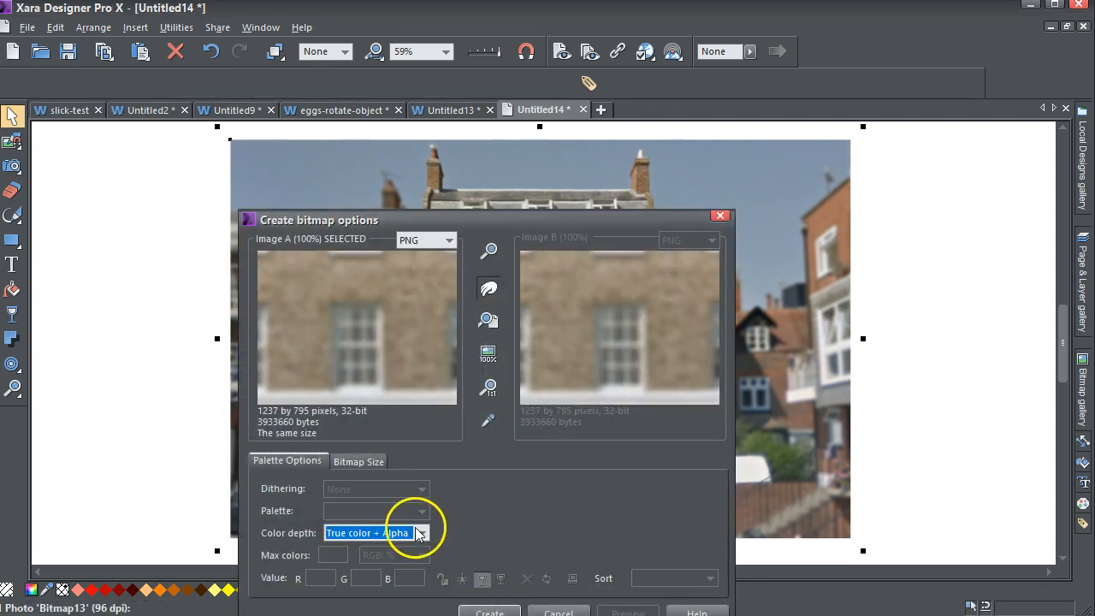
pyautogui.click(419, 533)
pyautogui.click(402, 557)
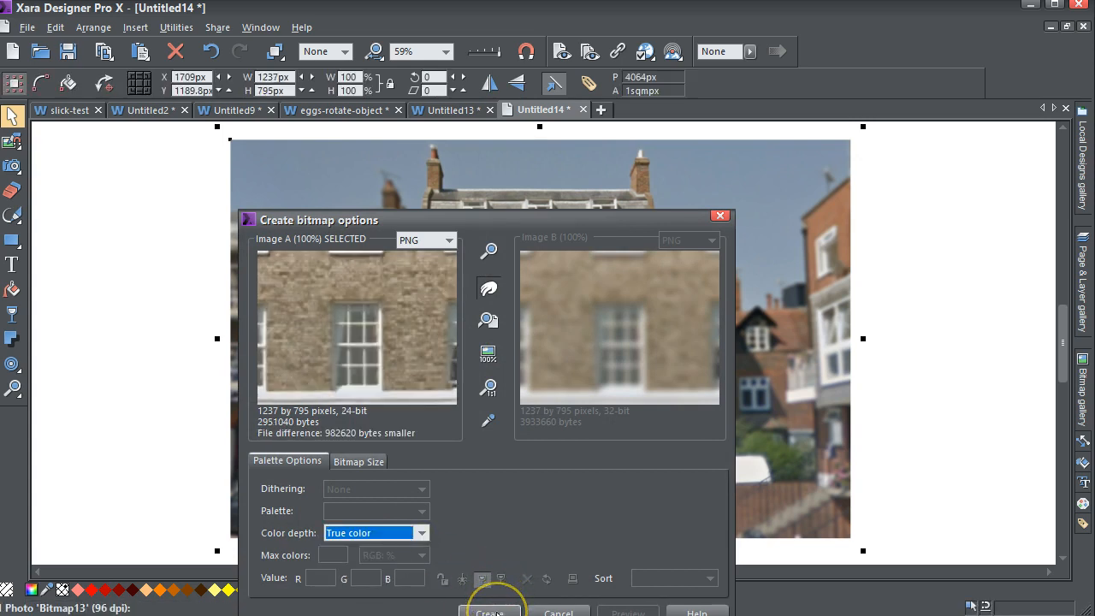
pyautogui.click(489, 613)
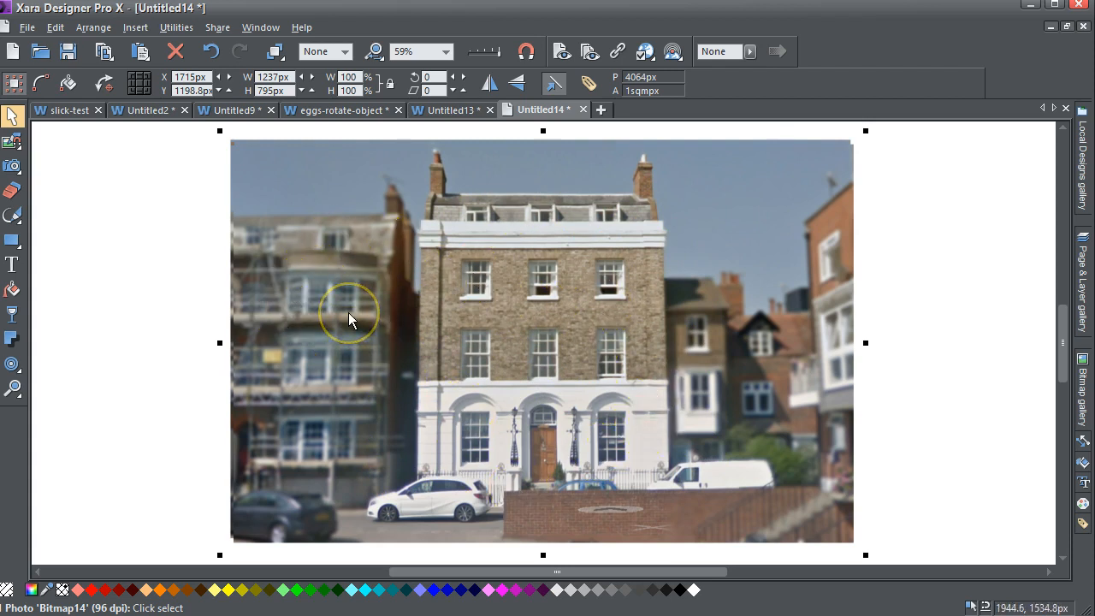
pyautogui.press('Delete')
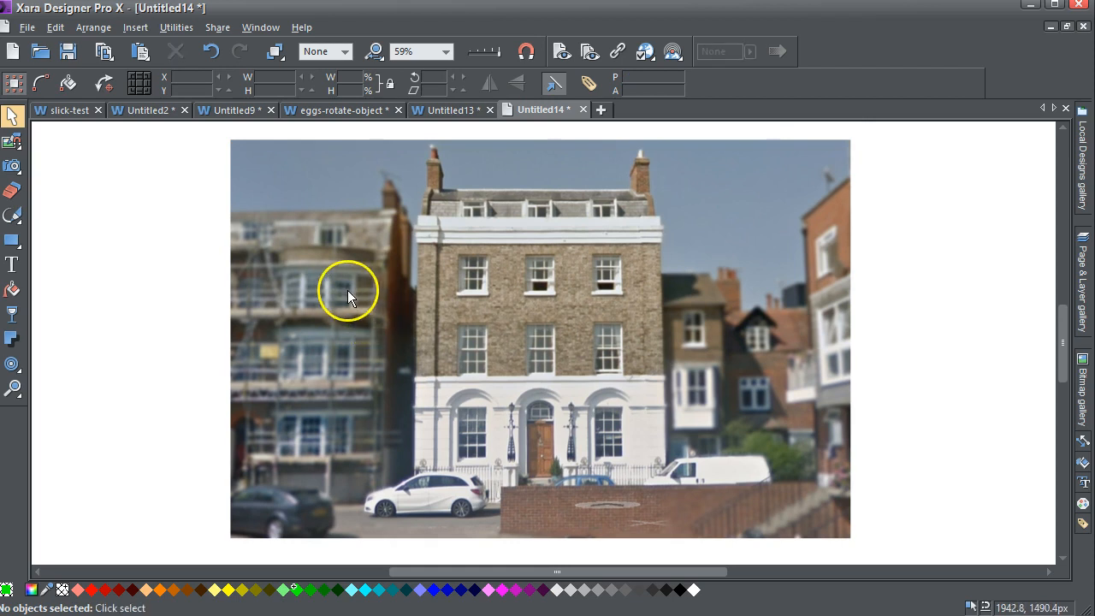
# Turn the blurred background photo greyscale by setting its Light contone color to near-white f9f9f9, and deselect it
pyautogui.click(347, 290)
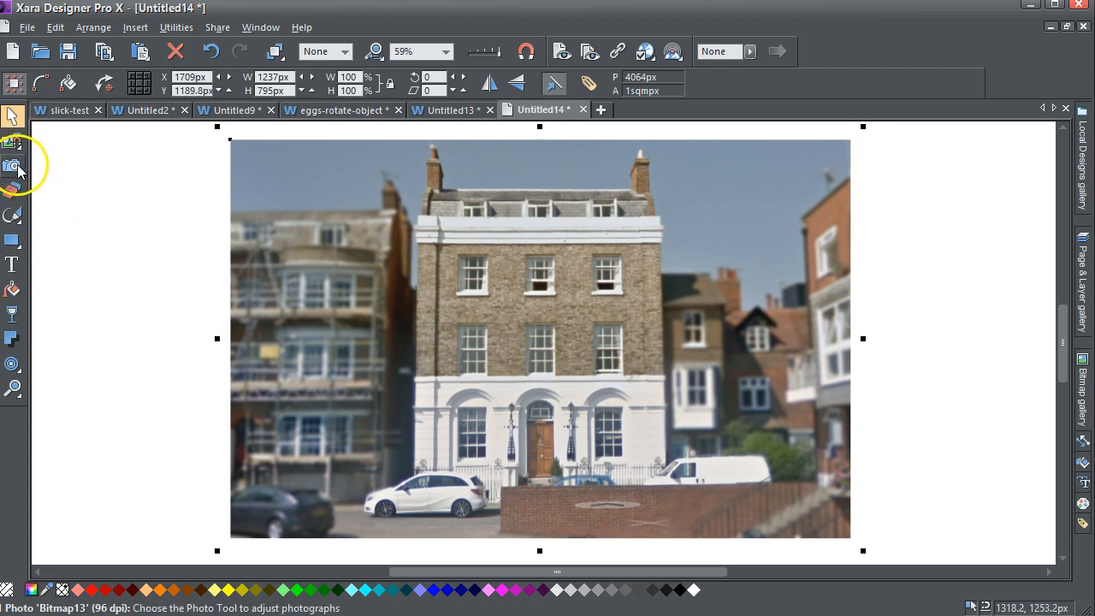
pyautogui.moveTo(17, 170)
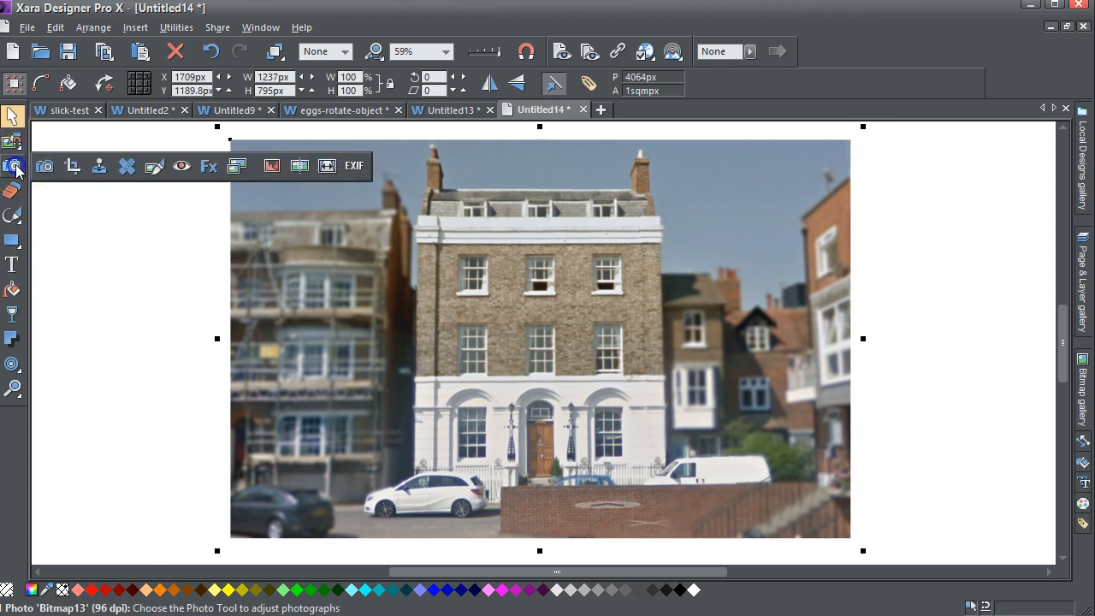
pyautogui.click(17, 170)
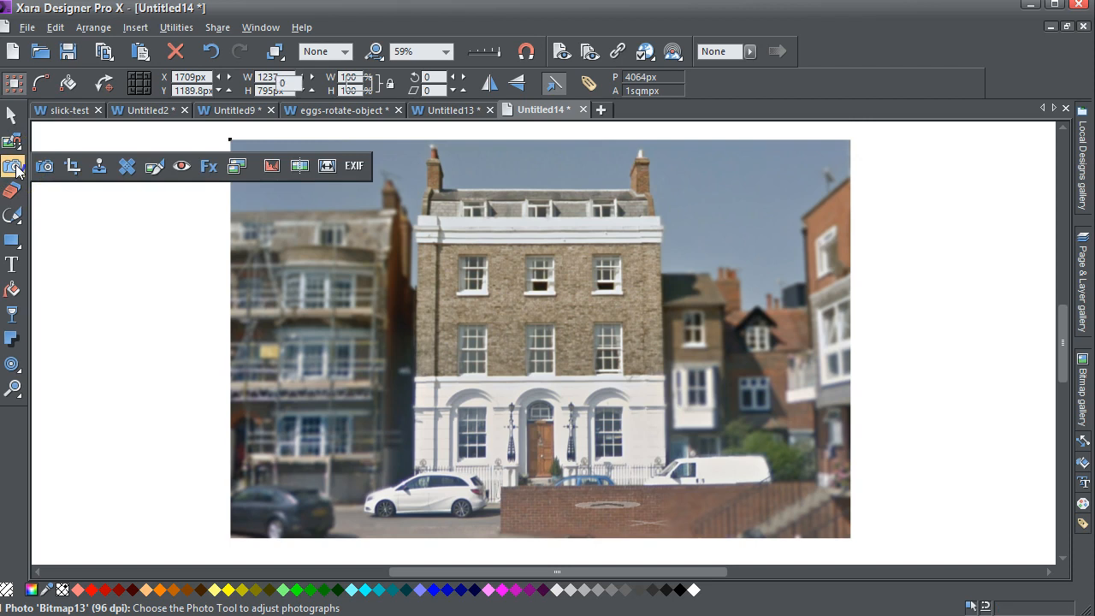
pyautogui.click(12, 114)
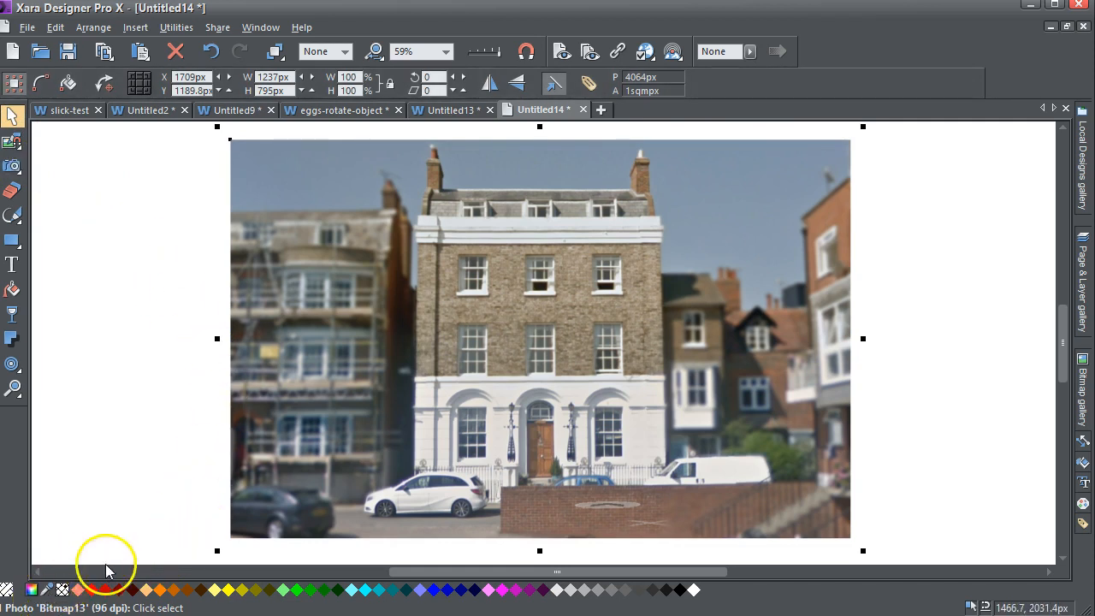
pyautogui.click(32, 590)
pyautogui.moveTo(539, 312); pyautogui.dragTo(915, 188)
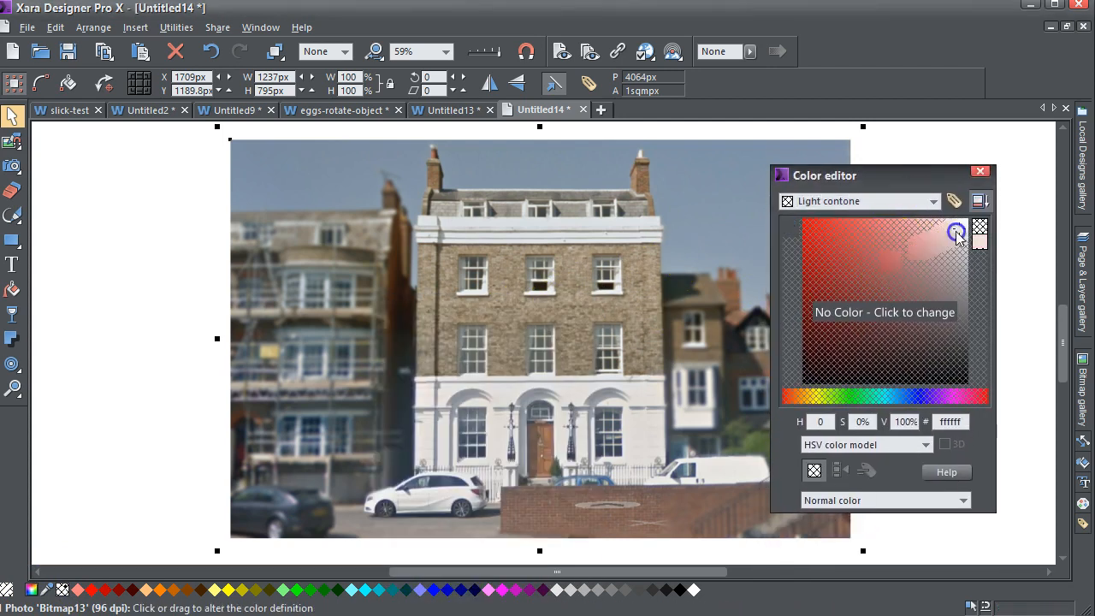
pyautogui.moveTo(956, 231); pyautogui.dragTo(971, 225)
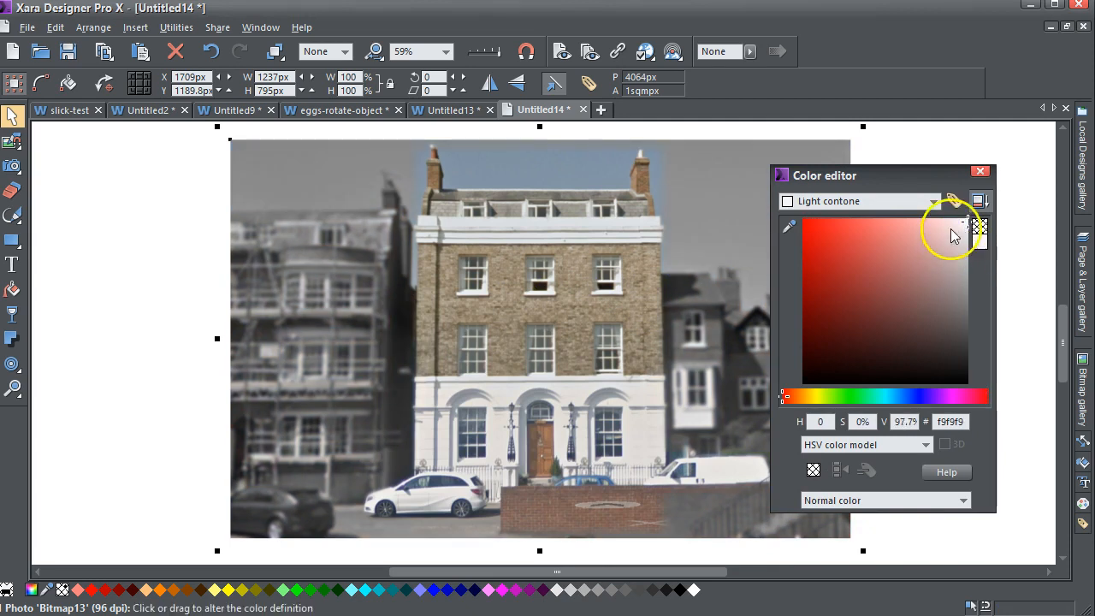
pyautogui.click(979, 171)
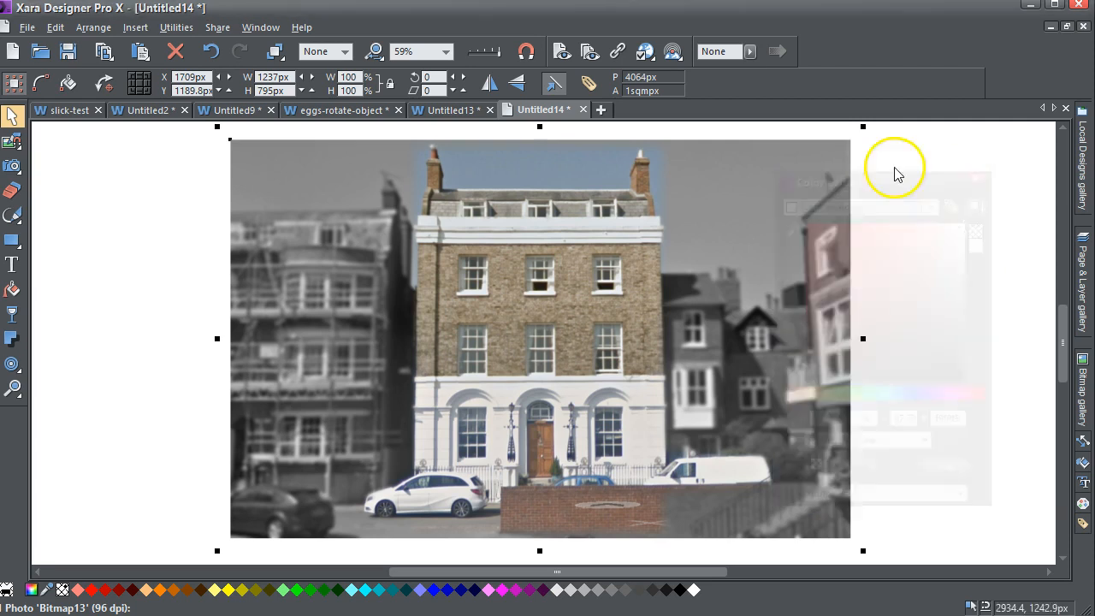
pyautogui.click(10, 117)
pyautogui.click(202, 313)
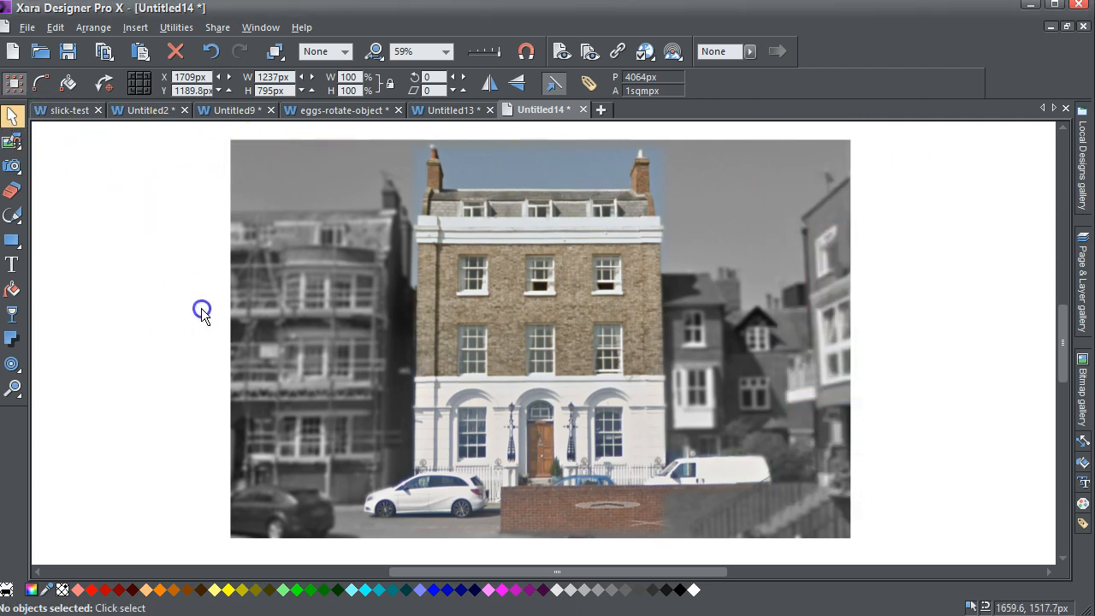